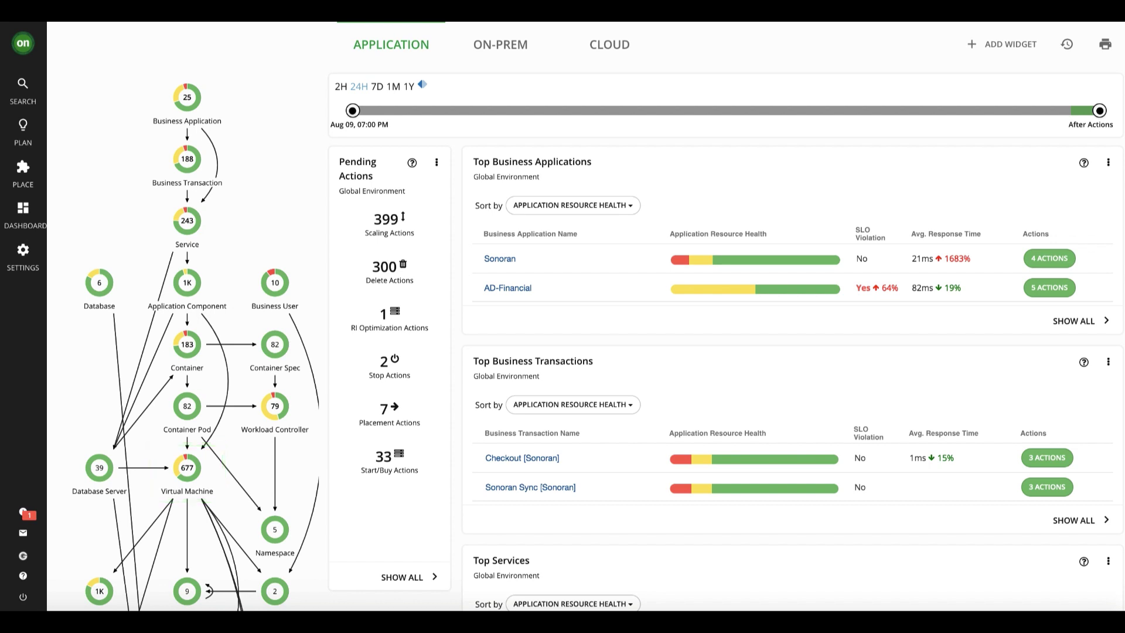
- Review the supply chain and the top applications, transactions and services, and show all top business applications
scroll(586, 316, down, 3)
scroll(585, 316, down, 5)
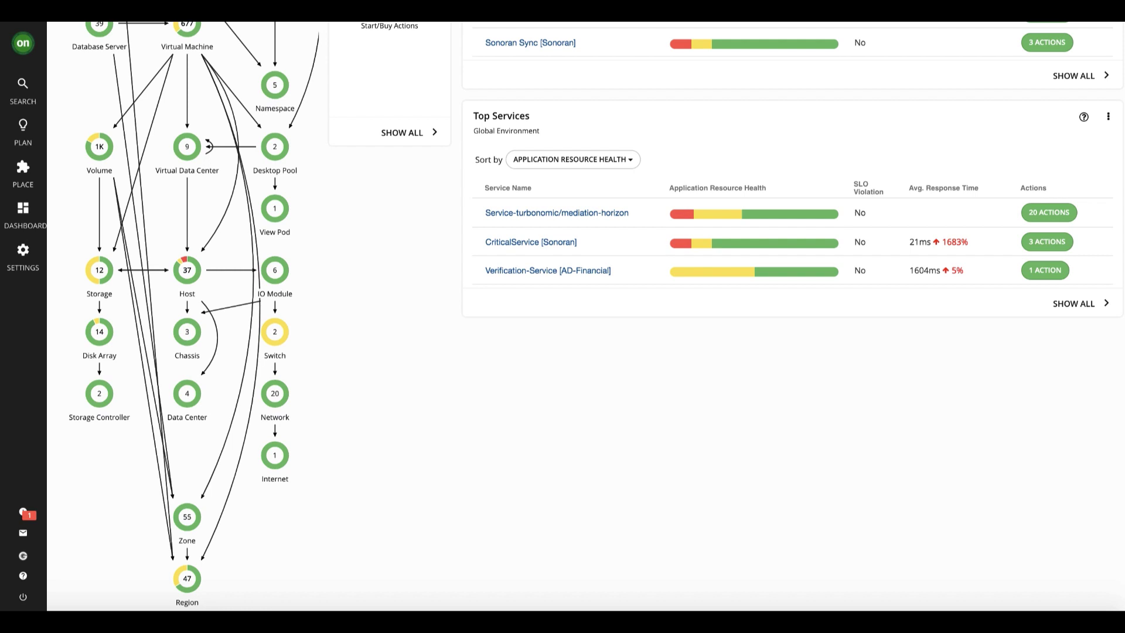
scroll(586, 316, up, 10)
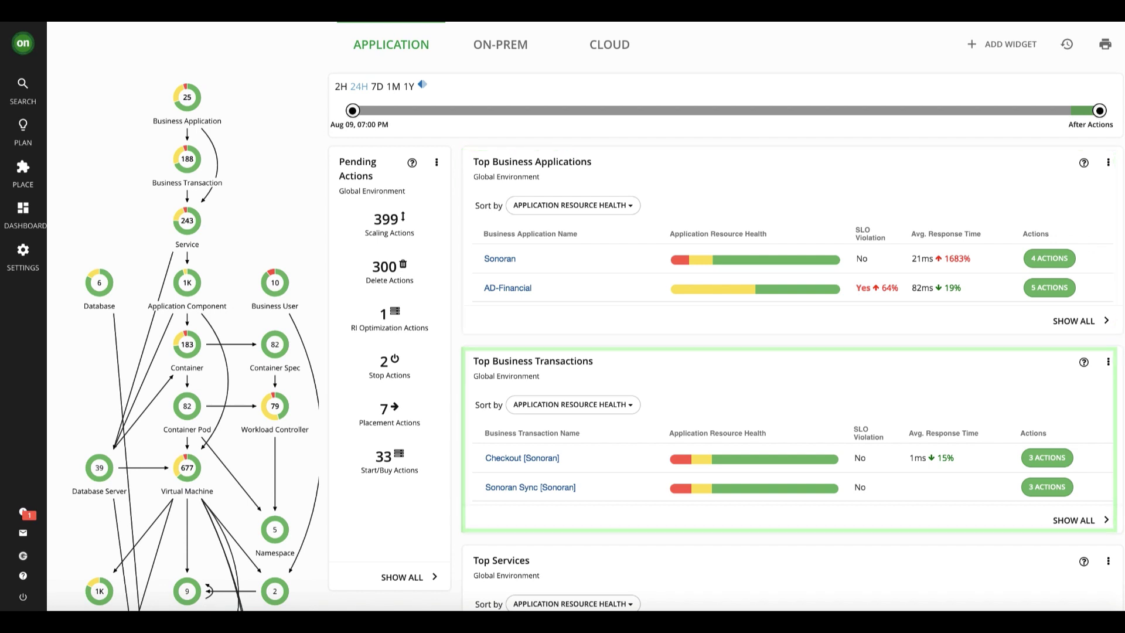
scroll(586, 316, down, 1)
scroll(586, 317, down, 2)
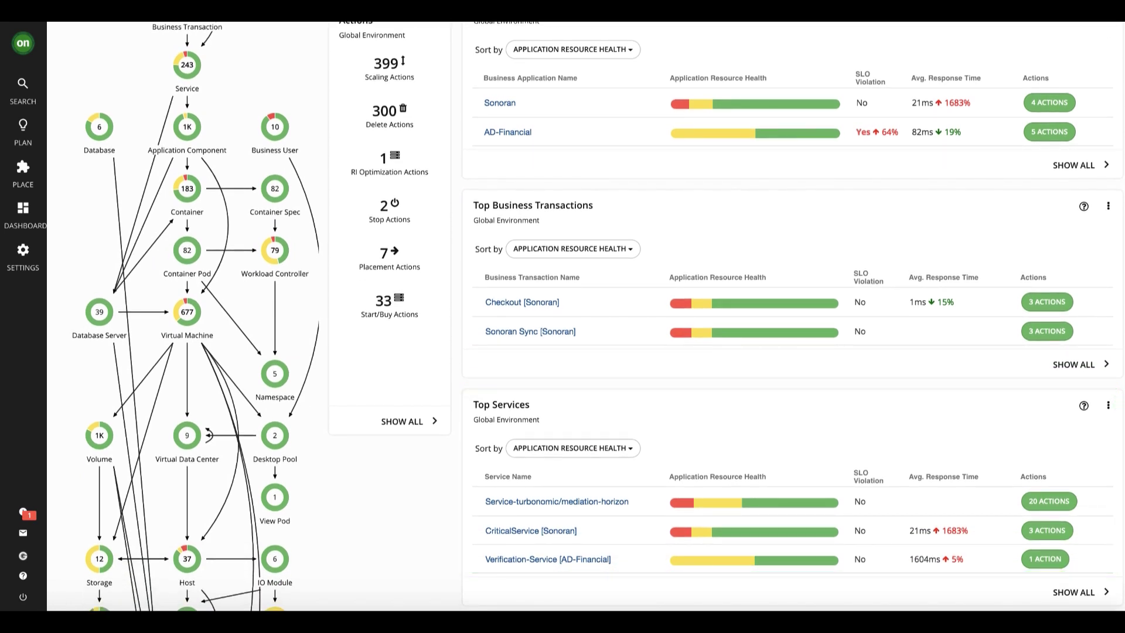
scroll(586, 316, up, 3)
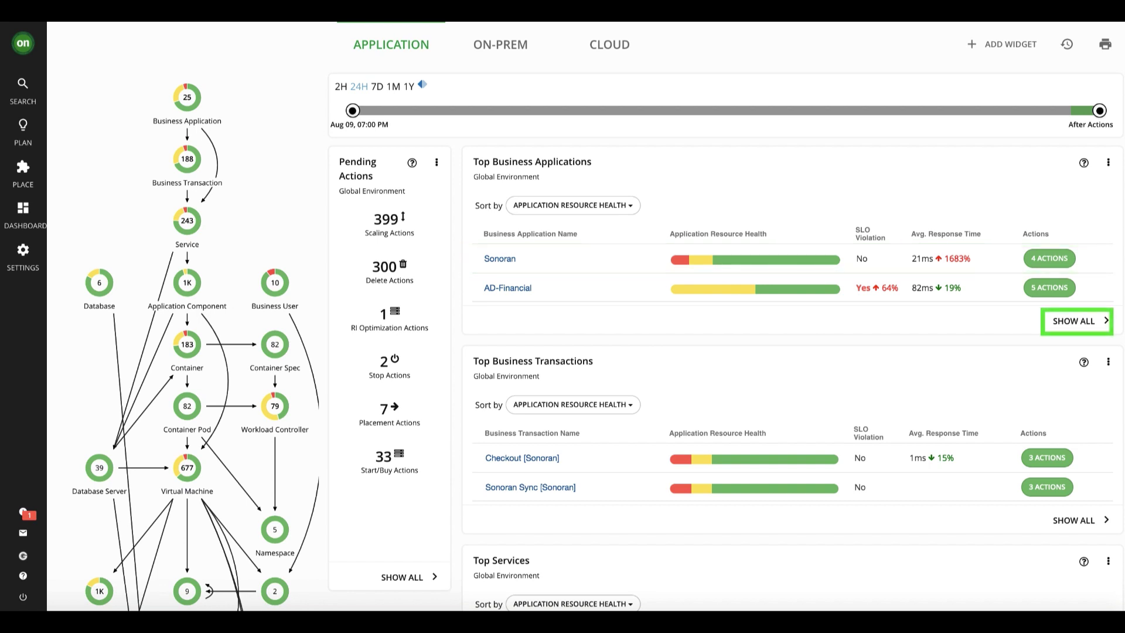
click(1074, 320)
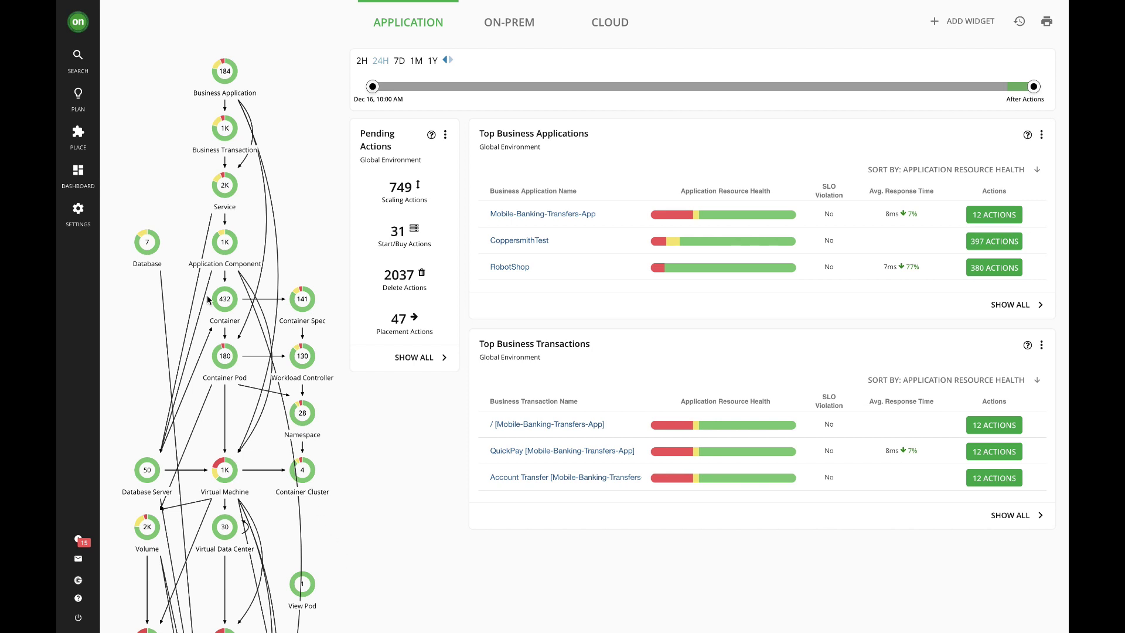
- Open the On-Prem Executive Dashboard and set its time range to 1M
click(79, 176)
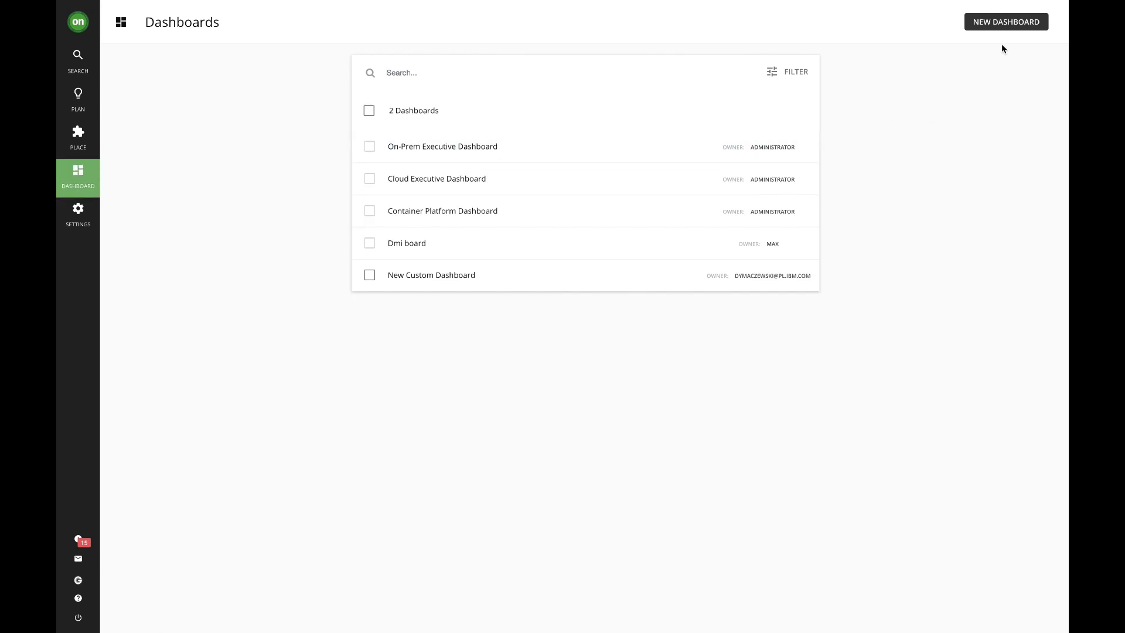
click(459, 146)
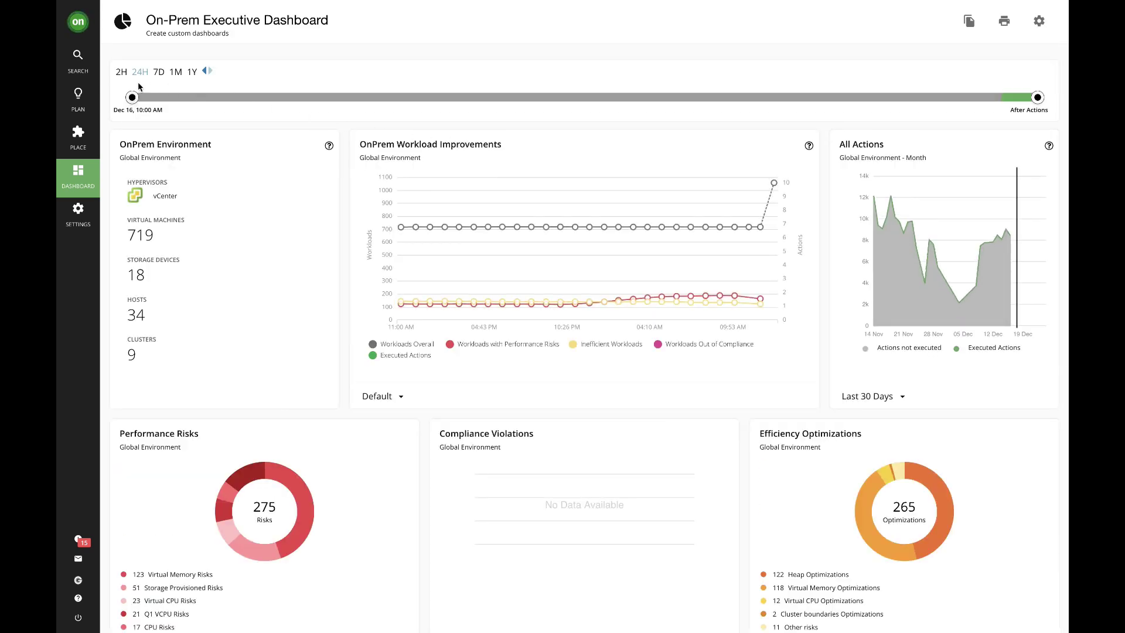
click(176, 78)
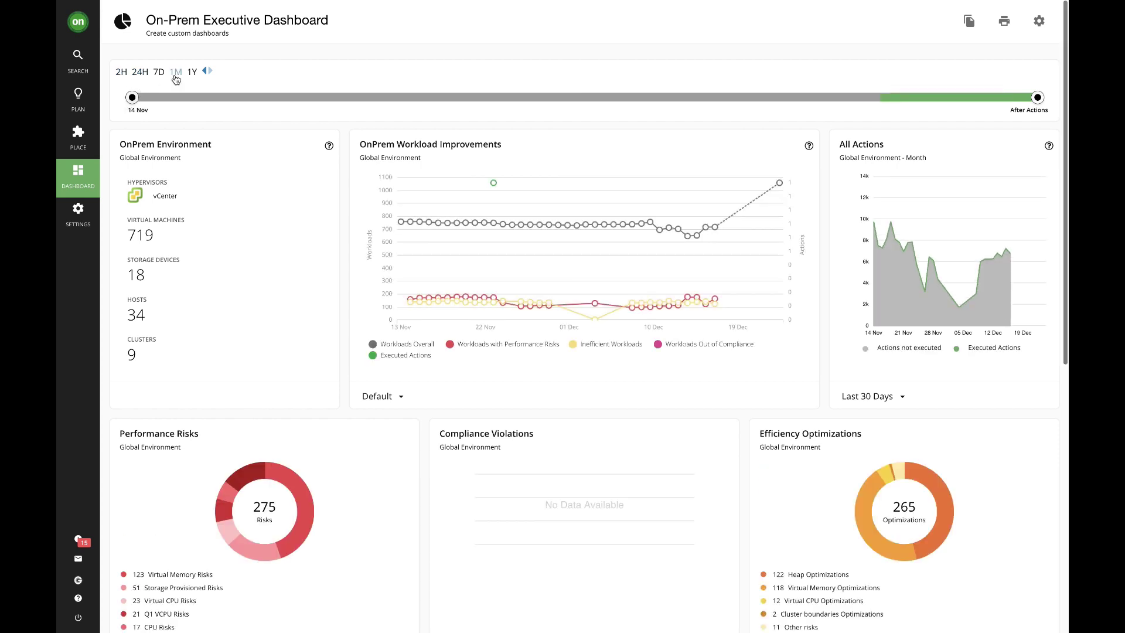
- Examine the dashboard's risks, optimizations, top clusters and virtual machine density charts, and return to the dashboards list
scroll(534, 281, down, 2)
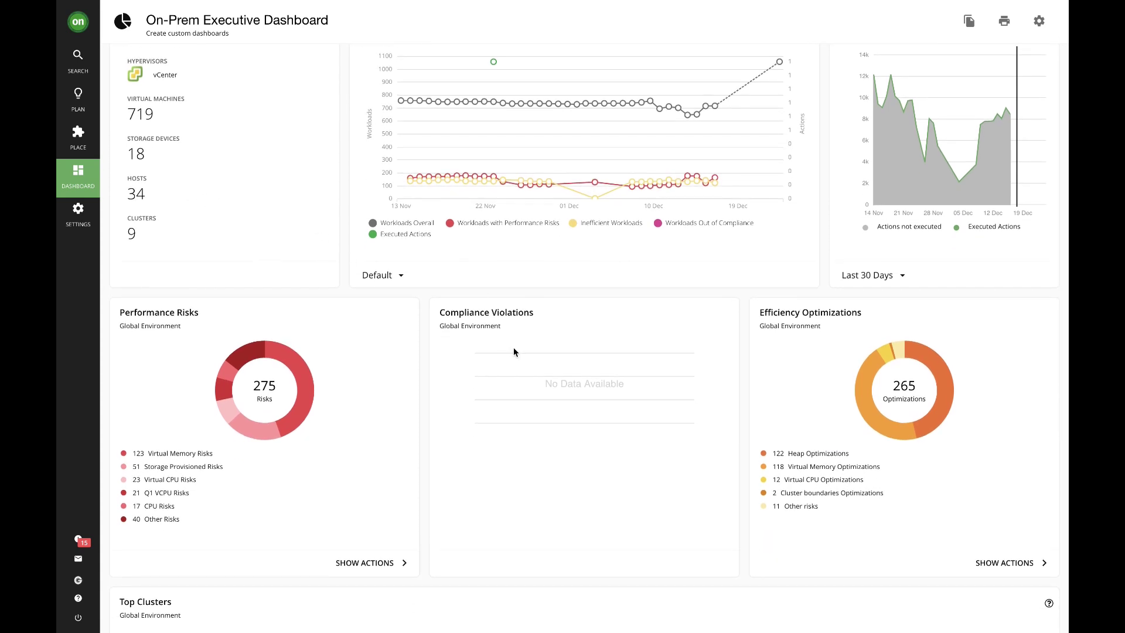
scroll(514, 348, down, 3)
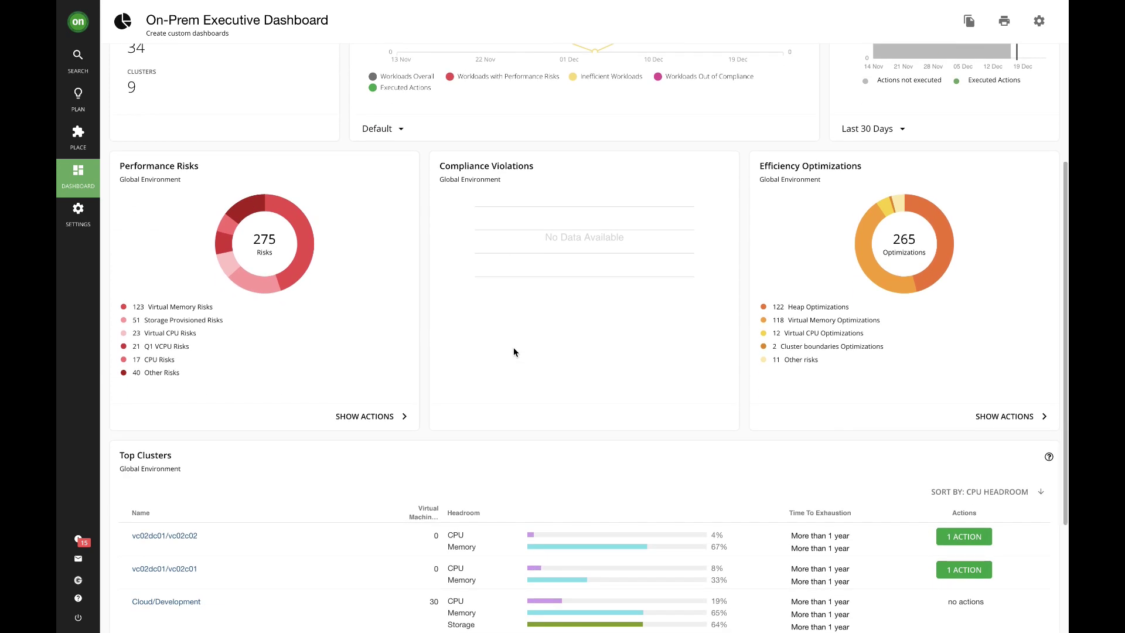
scroll(514, 352, down, 3)
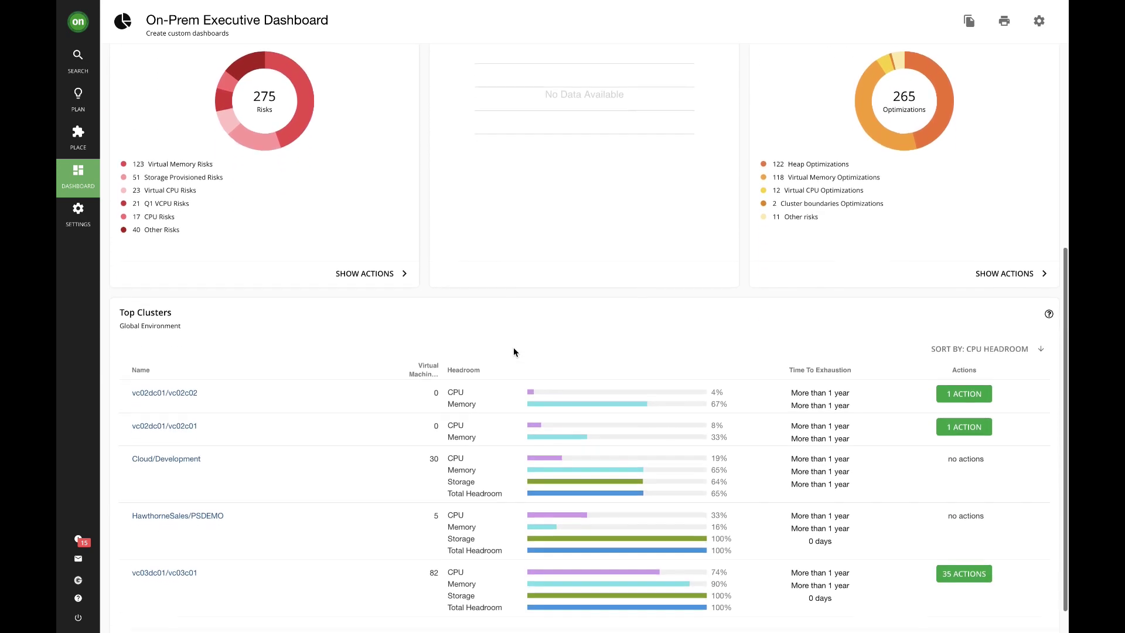
scroll(513, 352, down, 2)
scroll(513, 352, down, 2)
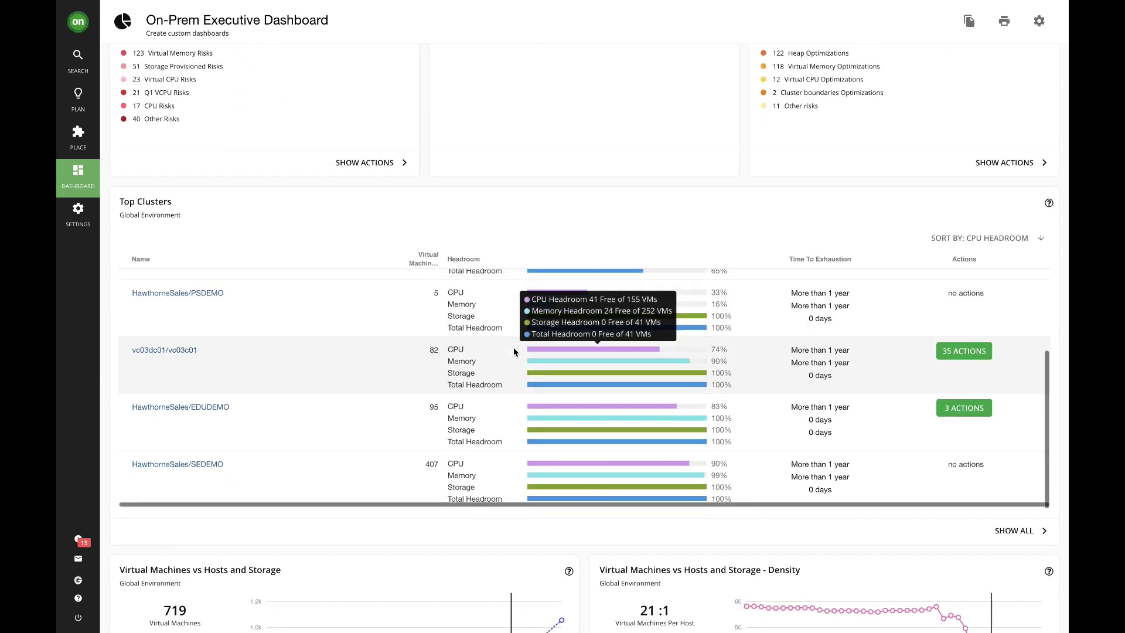
scroll(516, 544, down, 4)
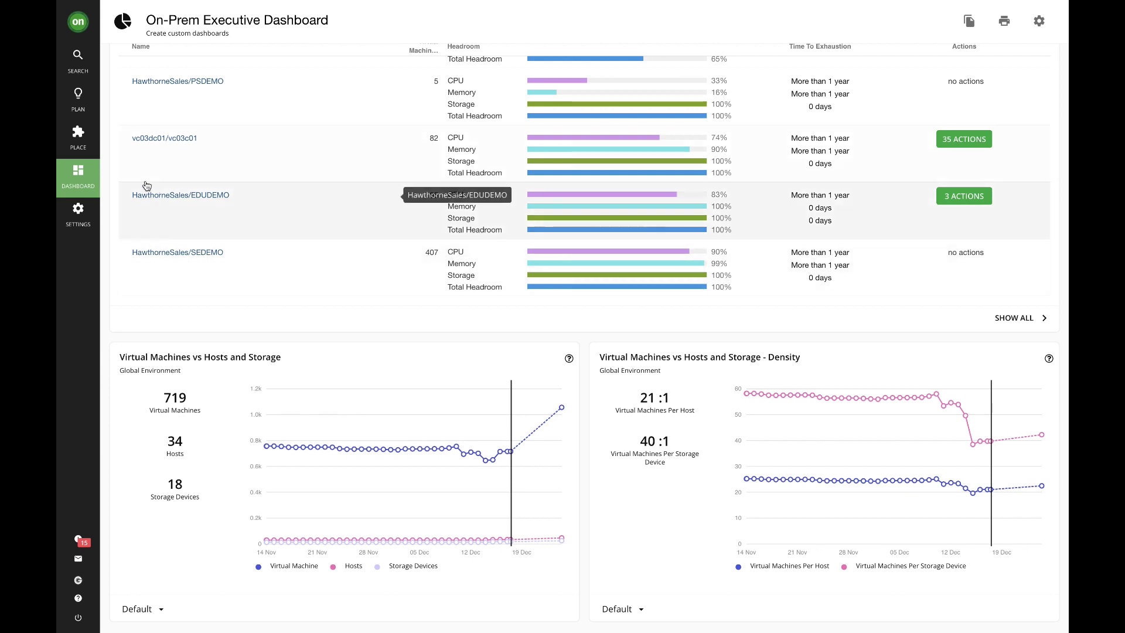
click(79, 175)
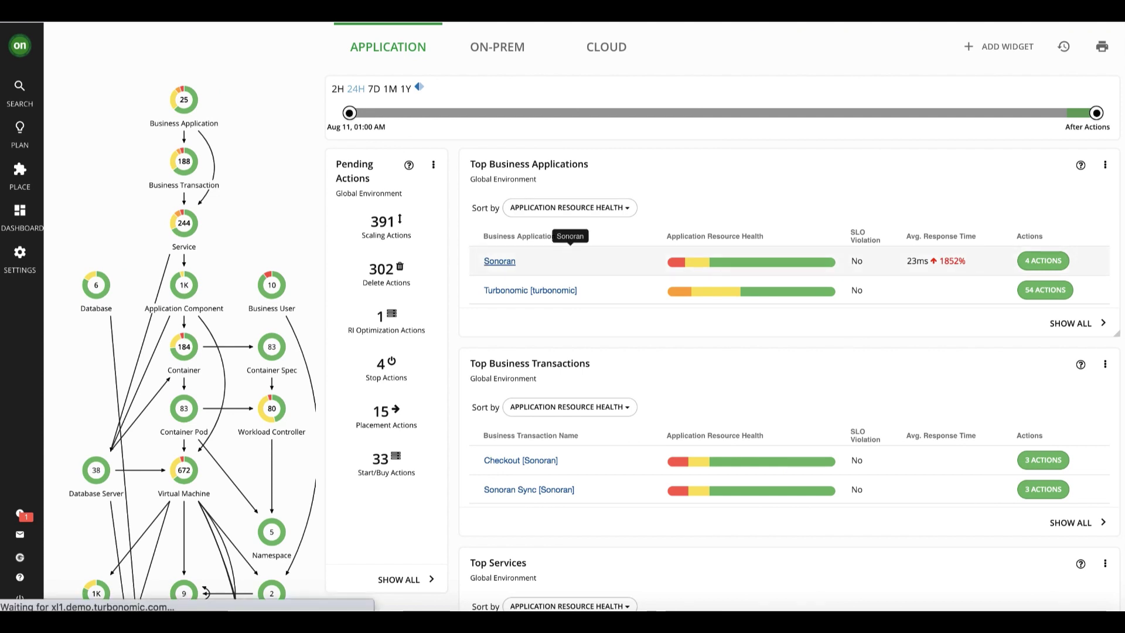
- Open the Sonoran business application from the Top Business Applications
click(499, 260)
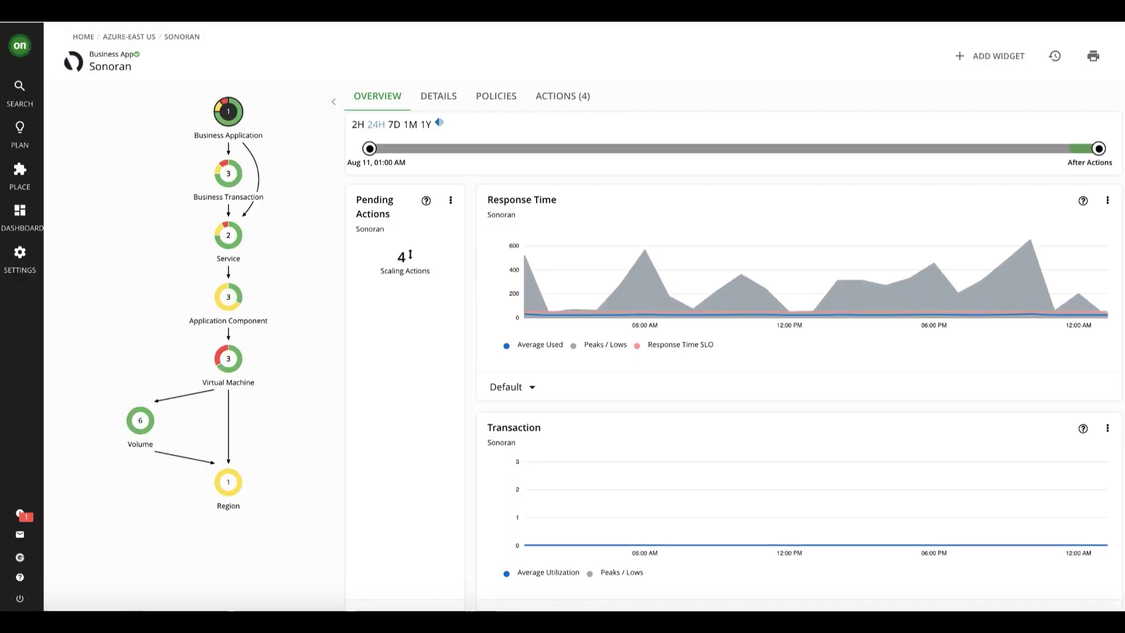
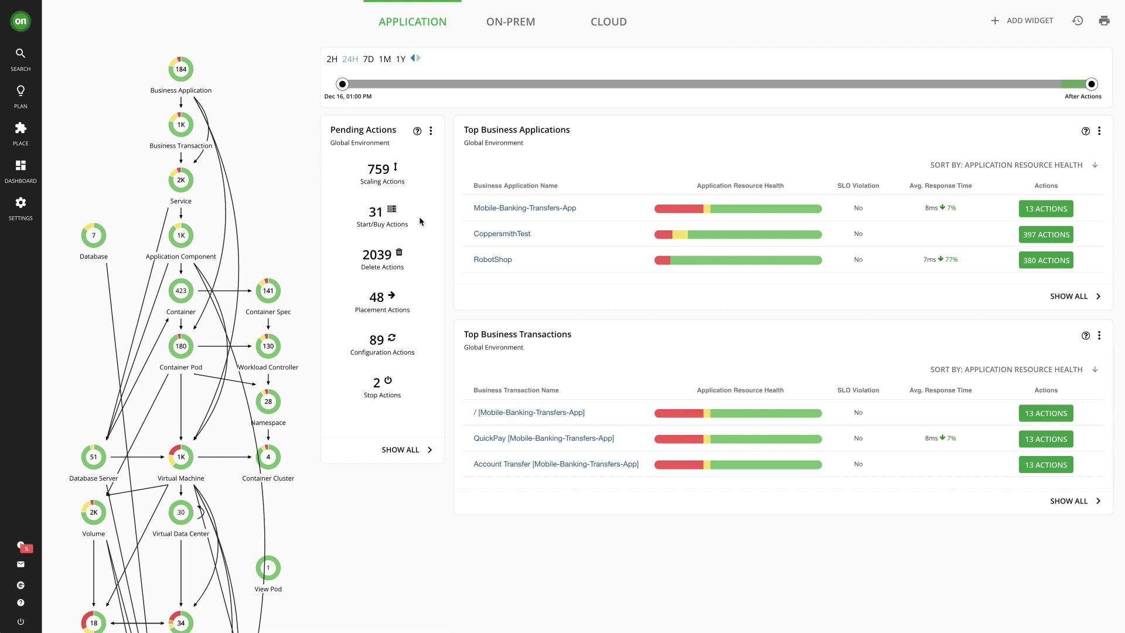
- Show all pending actions in the global environment and view the filter criteria available for refining them
click(403, 450)
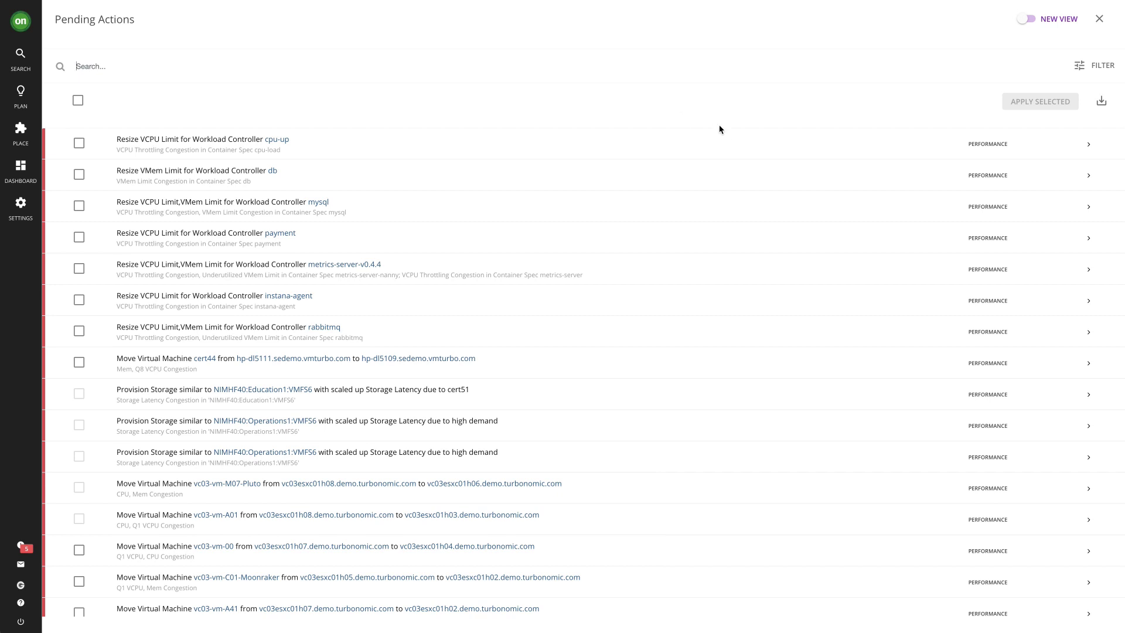
click(1101, 69)
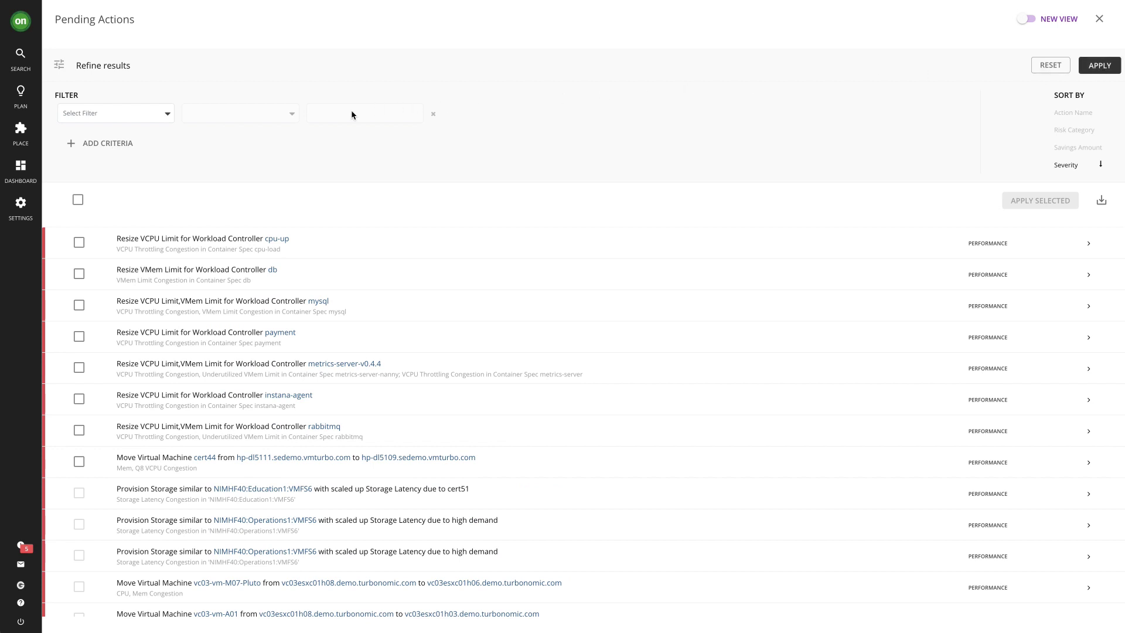
click(169, 117)
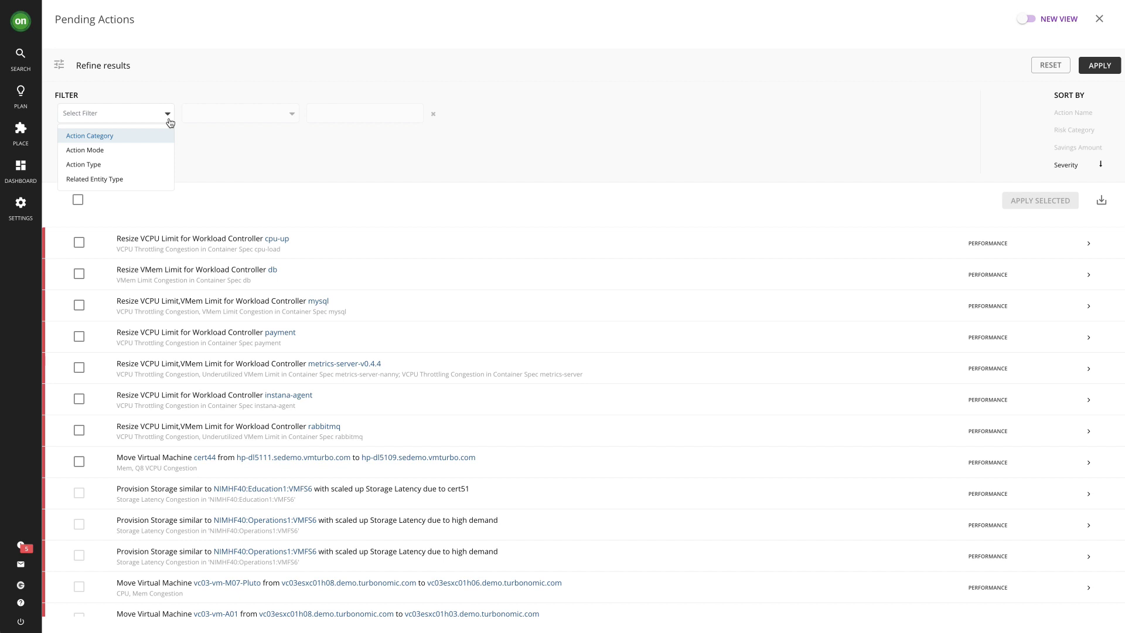
click(169, 121)
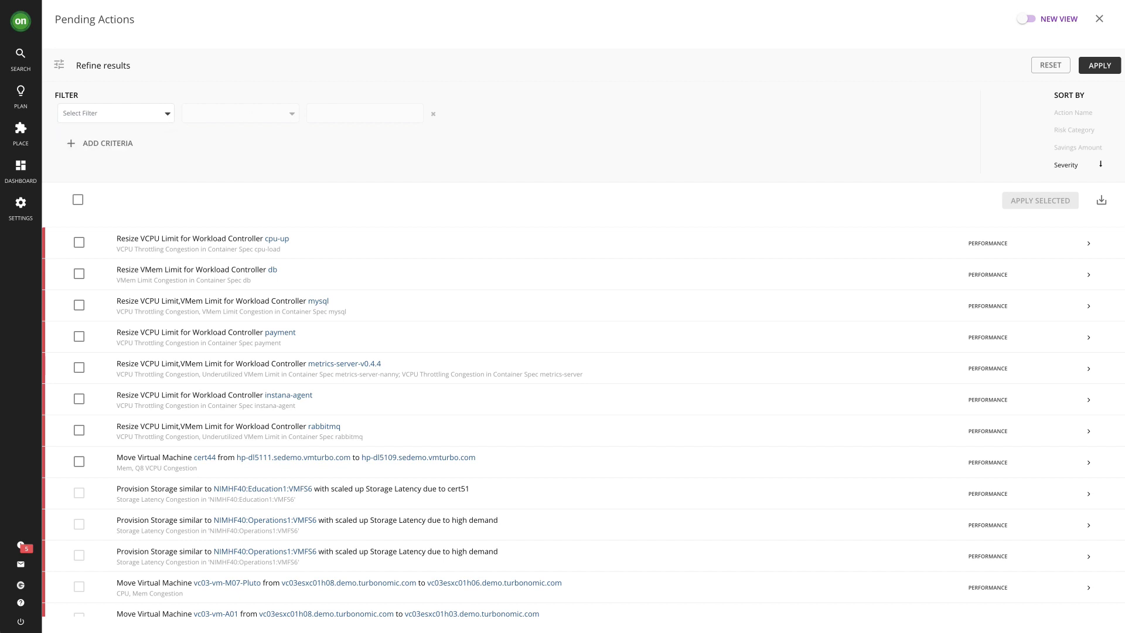
- Switch pending actions to the new view and inspect the details of the move action for virtual machine cert57
click(1035, 22)
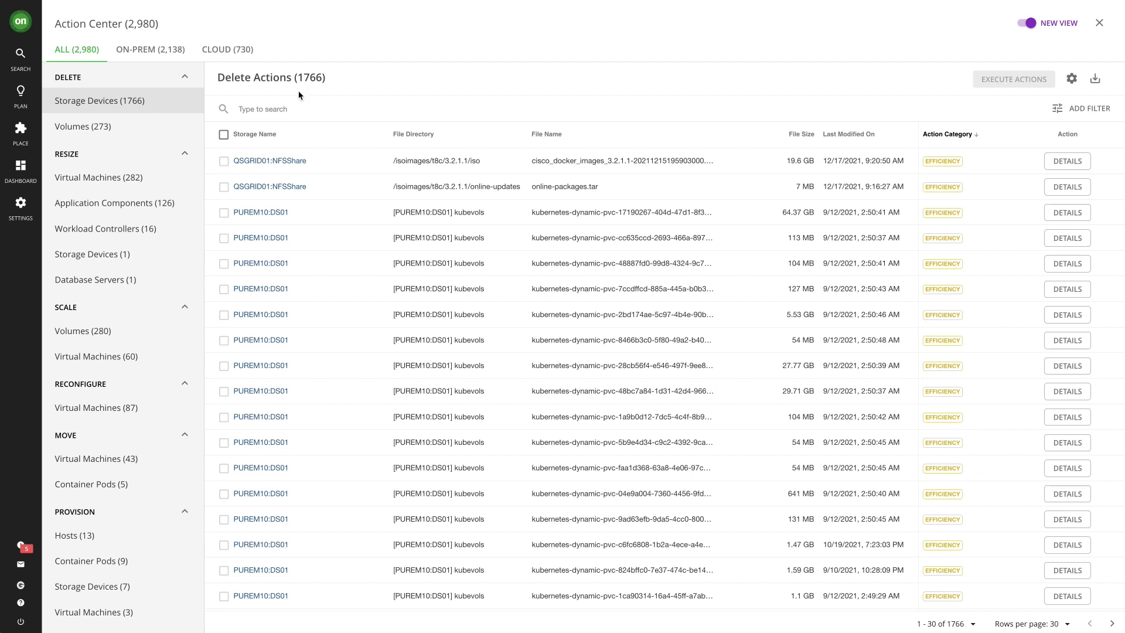
click(168, 465)
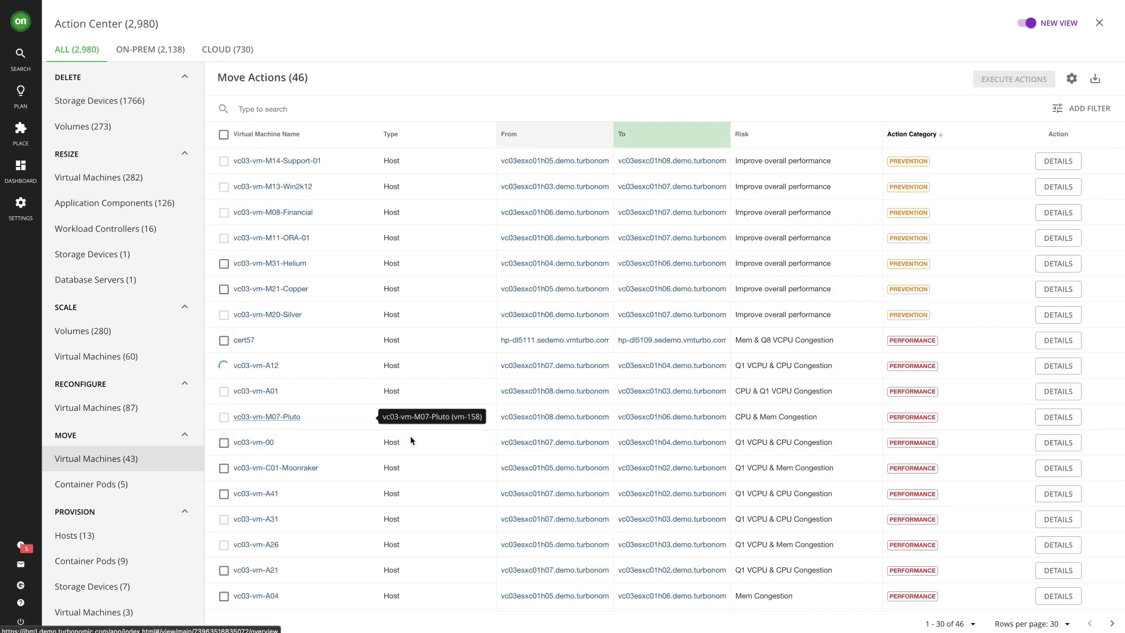
click(1056, 344)
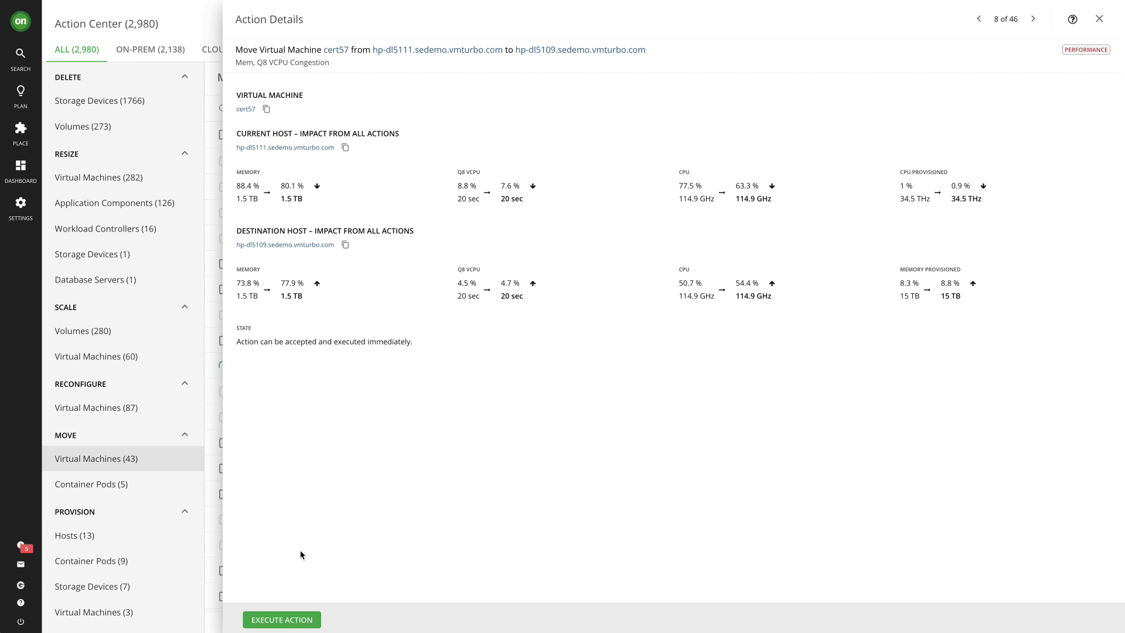
click(1099, 19)
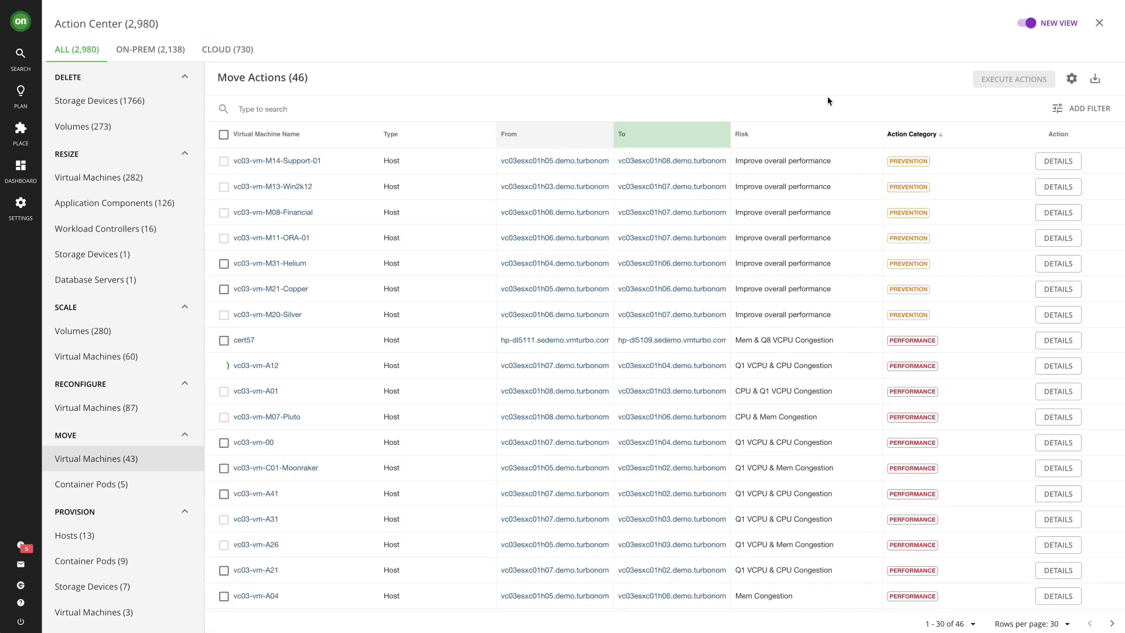
- Inspect the details of the virtual machine scale action for Ubuntu-Web-02 and select that action
click(106, 363)
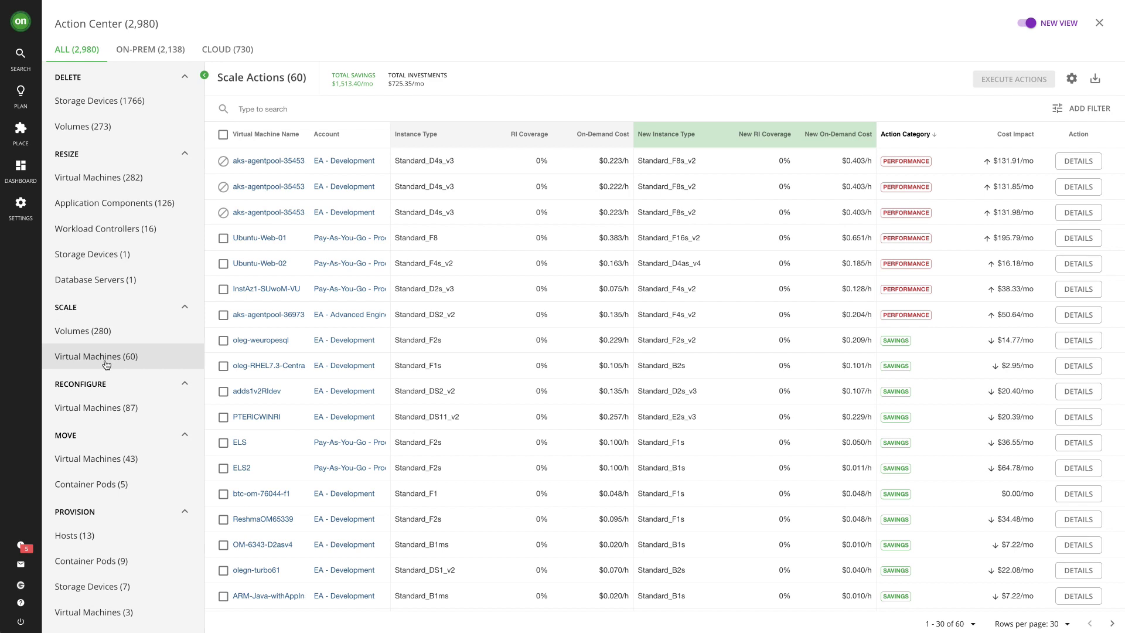
click(1091, 269)
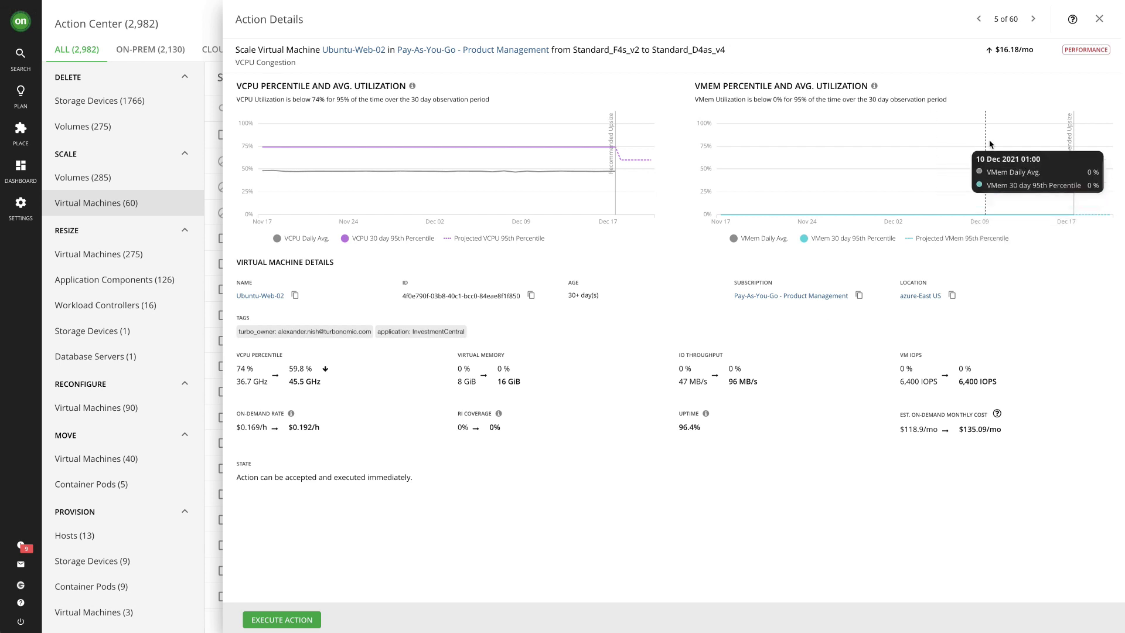
click(1100, 20)
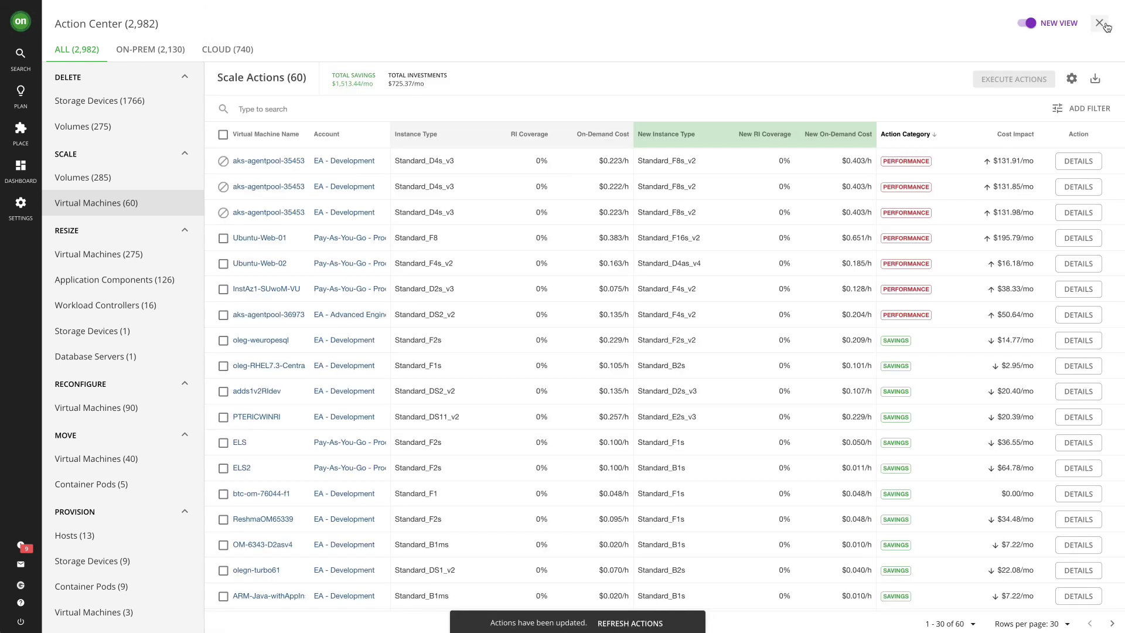
click(224, 265)
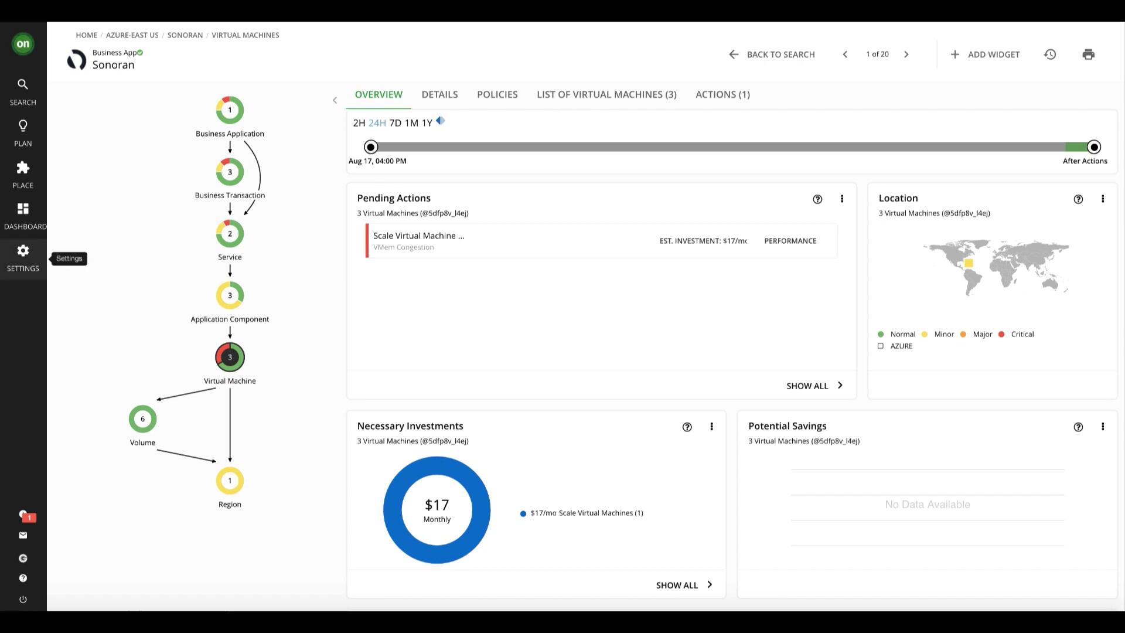
- Start a new Virtual Machine policy in the policy settings and name it vm_placement_policy
click(23, 257)
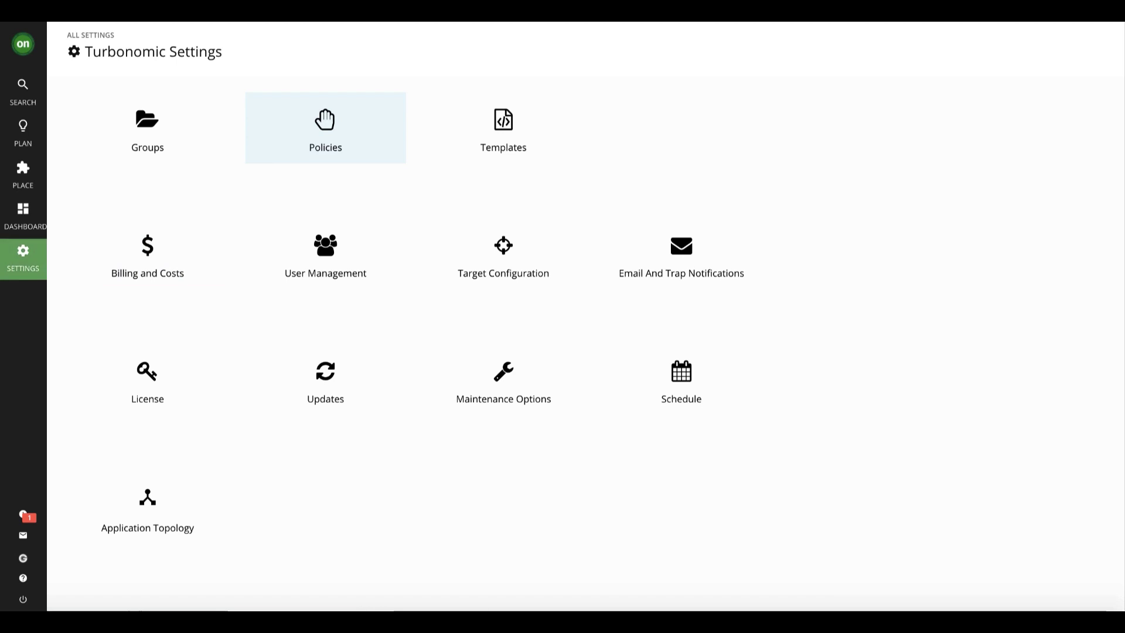
click(325, 127)
click(1049, 47)
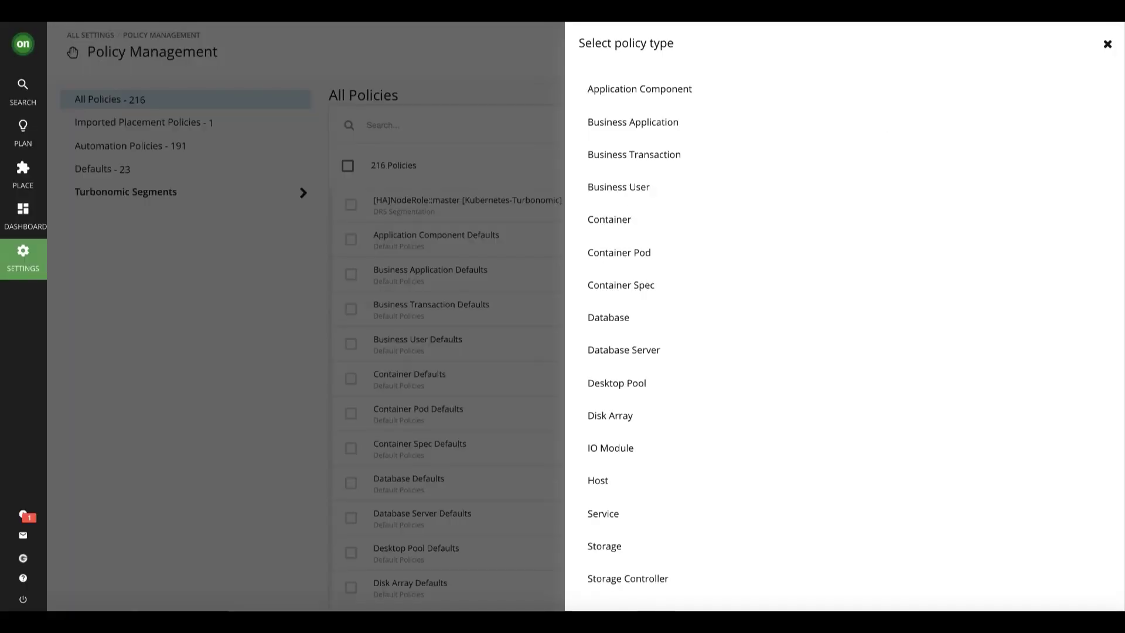
scroll(844, 340, down, 3)
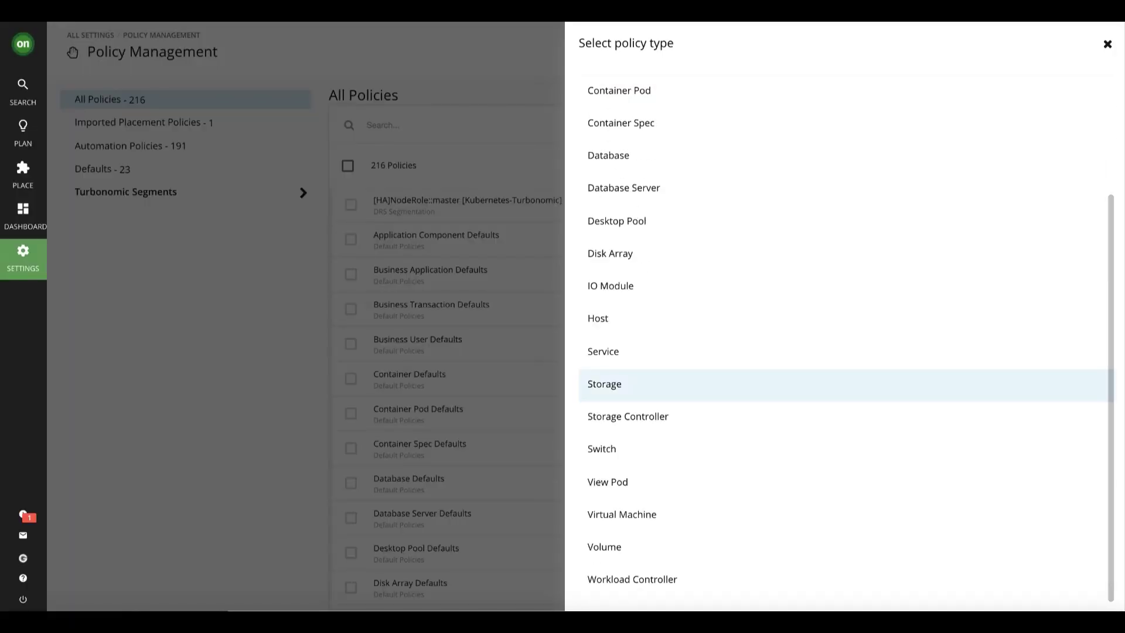
click(621, 514)
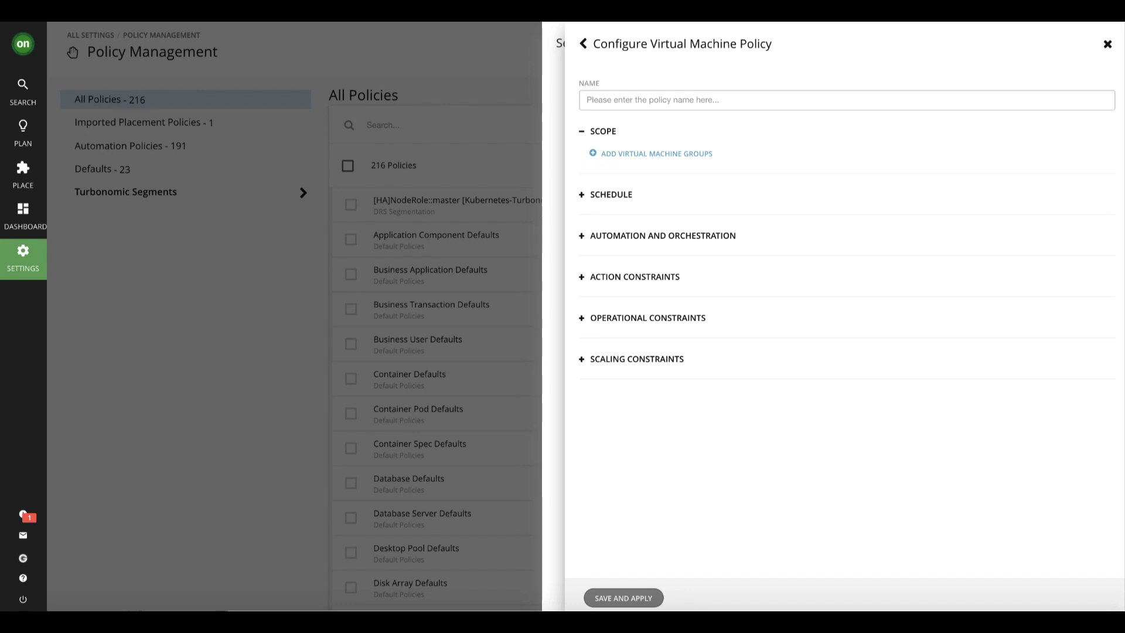
click(703, 100)
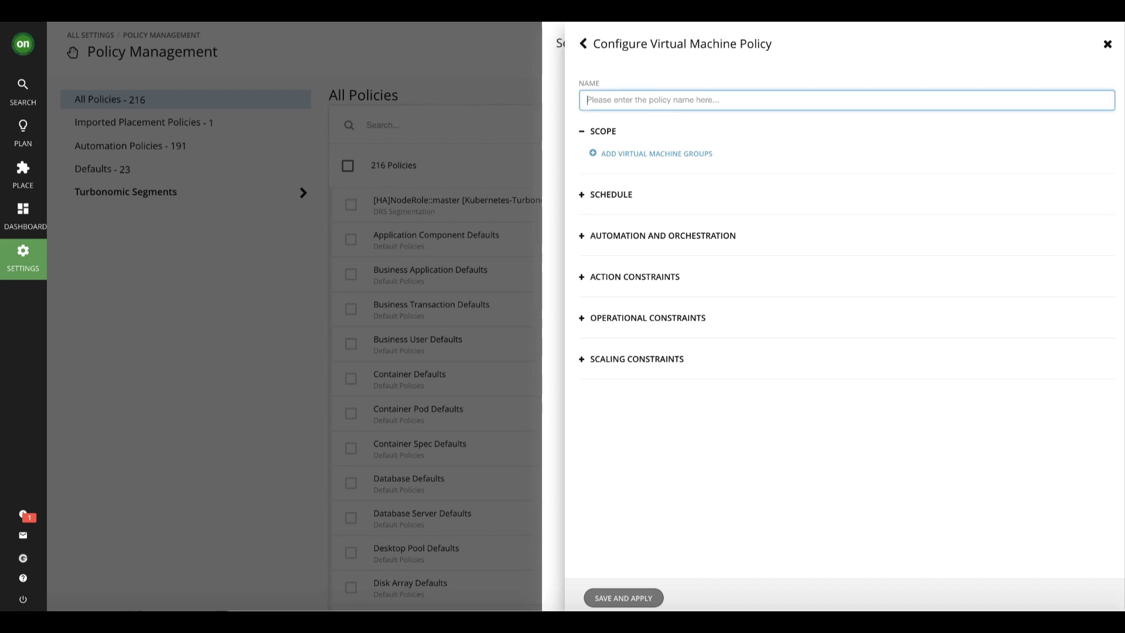
text(vm_placement_policy)
- Search the virtual machine groups for hawthorne and scope the policy to the hawthorne_lab group
click(656, 154)
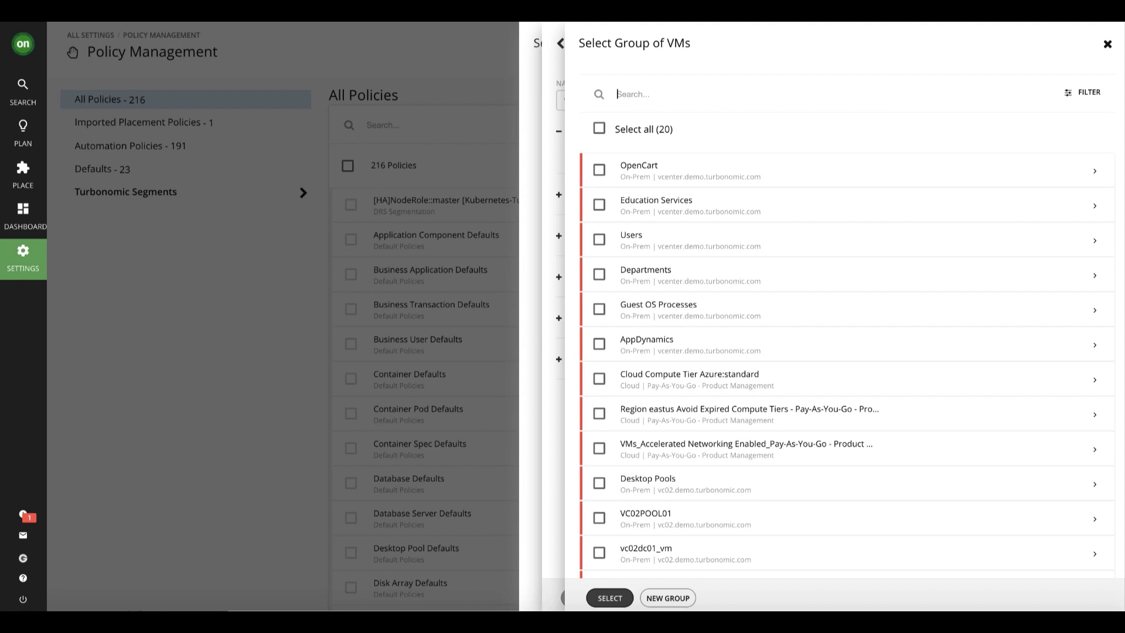
text(hawthorne)
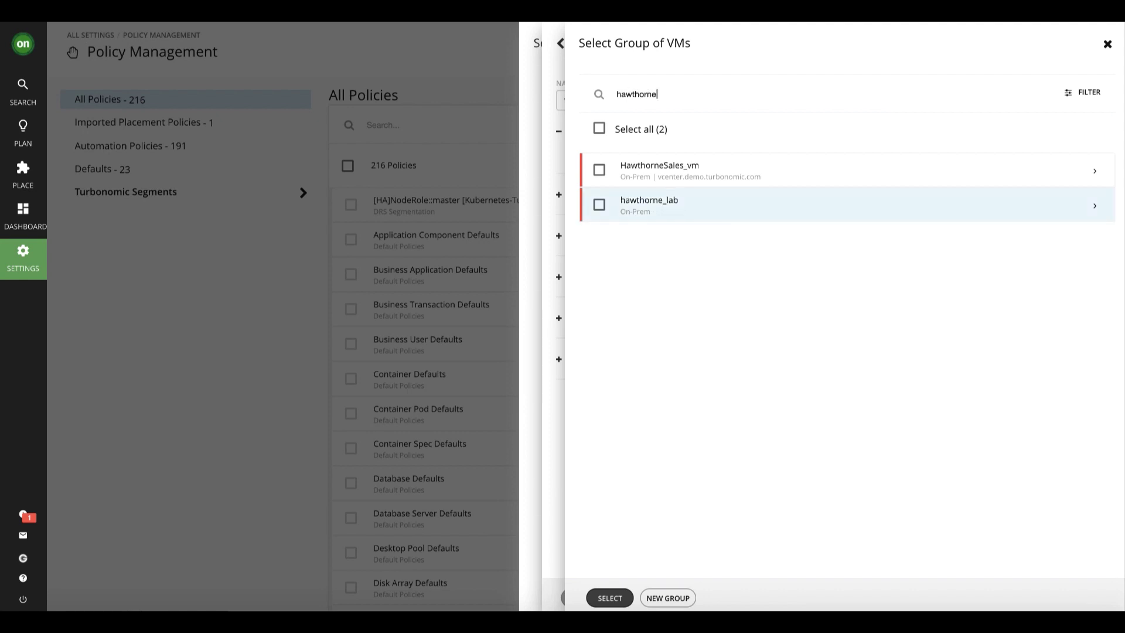
click(599, 205)
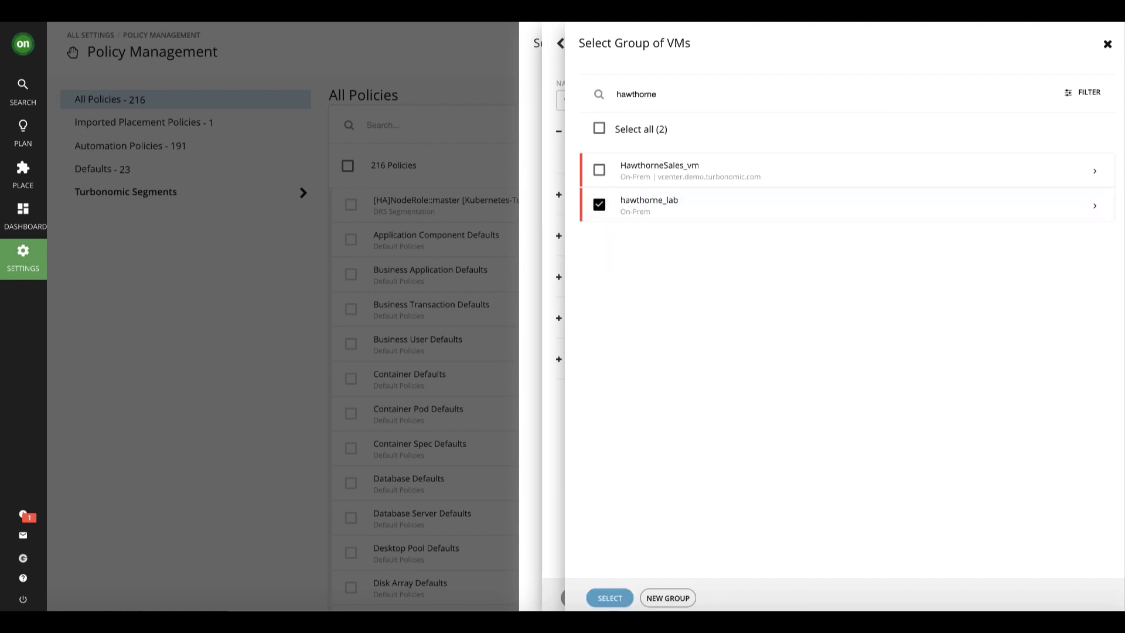
click(609, 598)
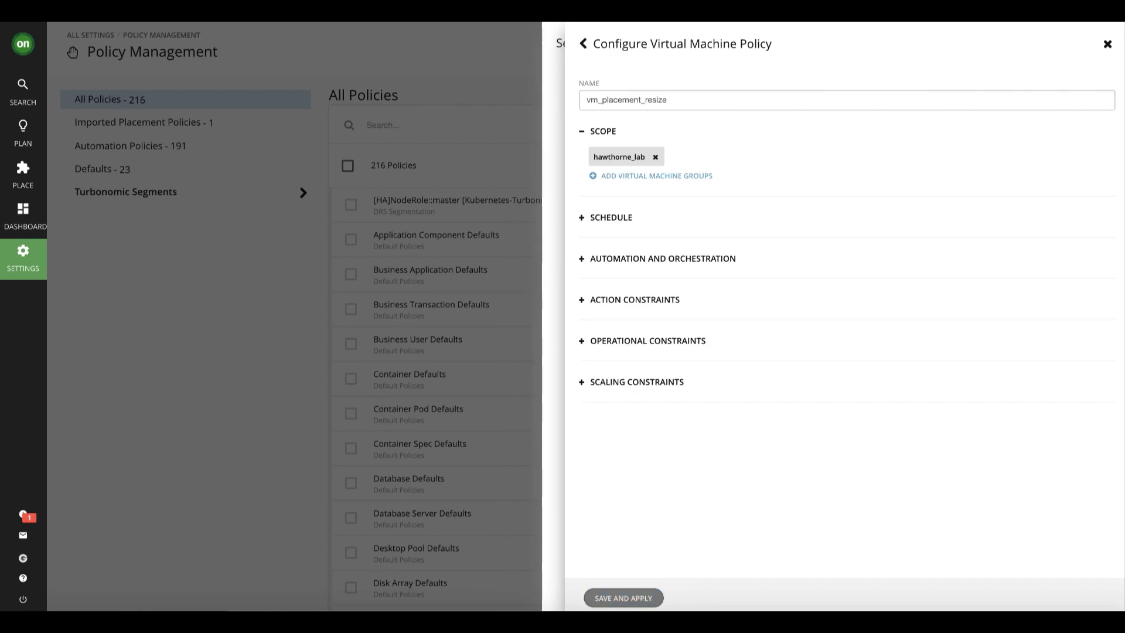
- Add a Move action with Automatic acceptance to the policy's automation and orchestration settings
click(662, 258)
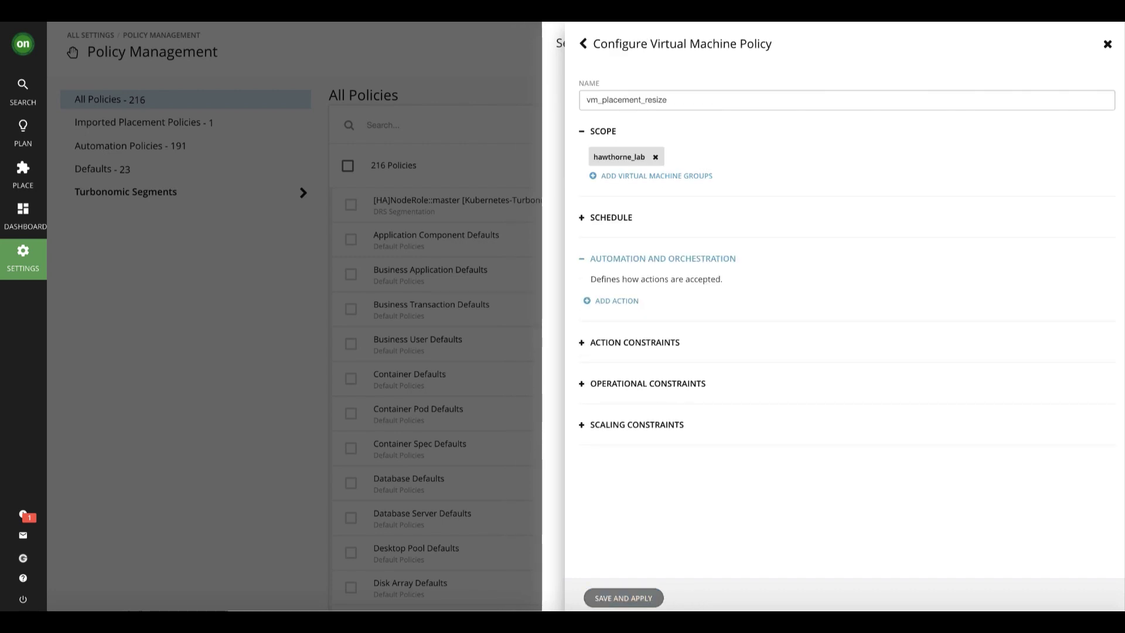
click(616, 300)
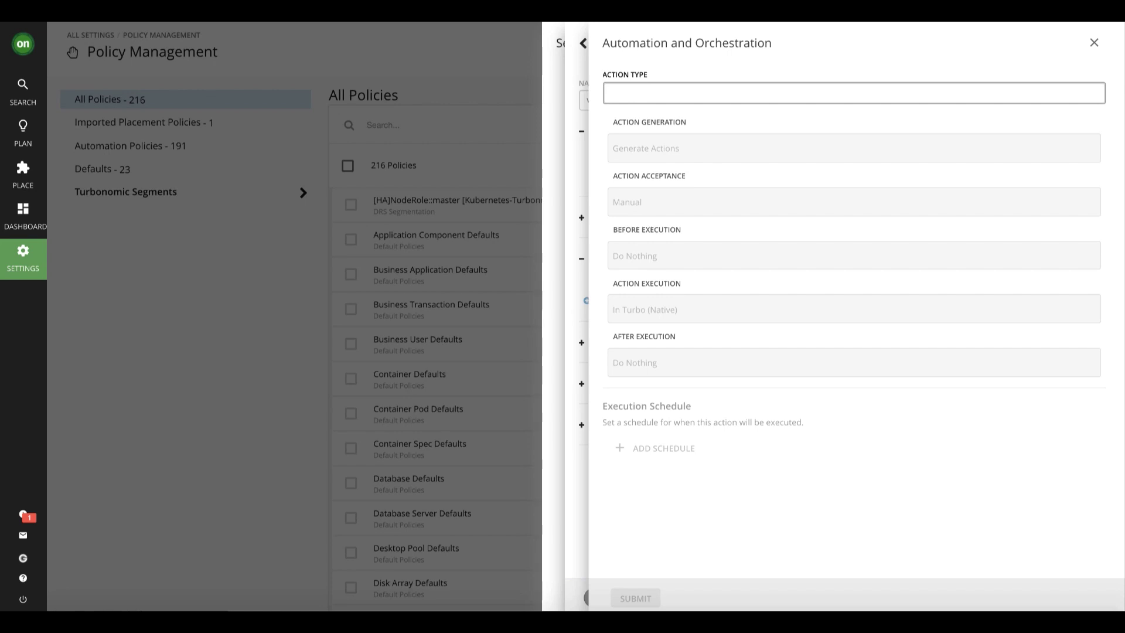
click(615, 93)
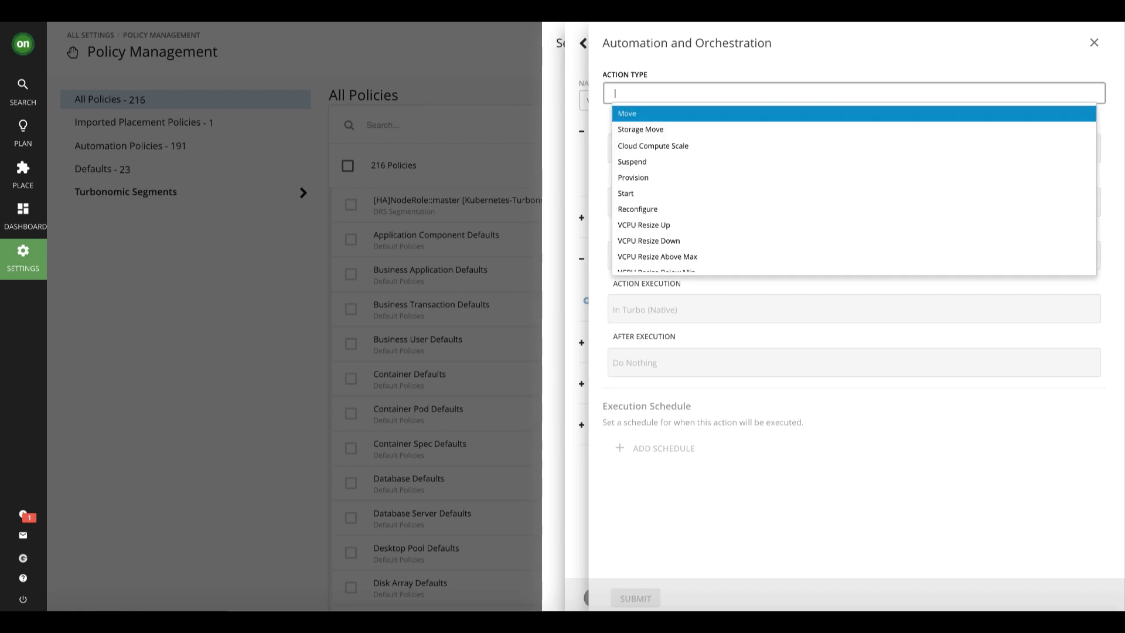
key(Return)
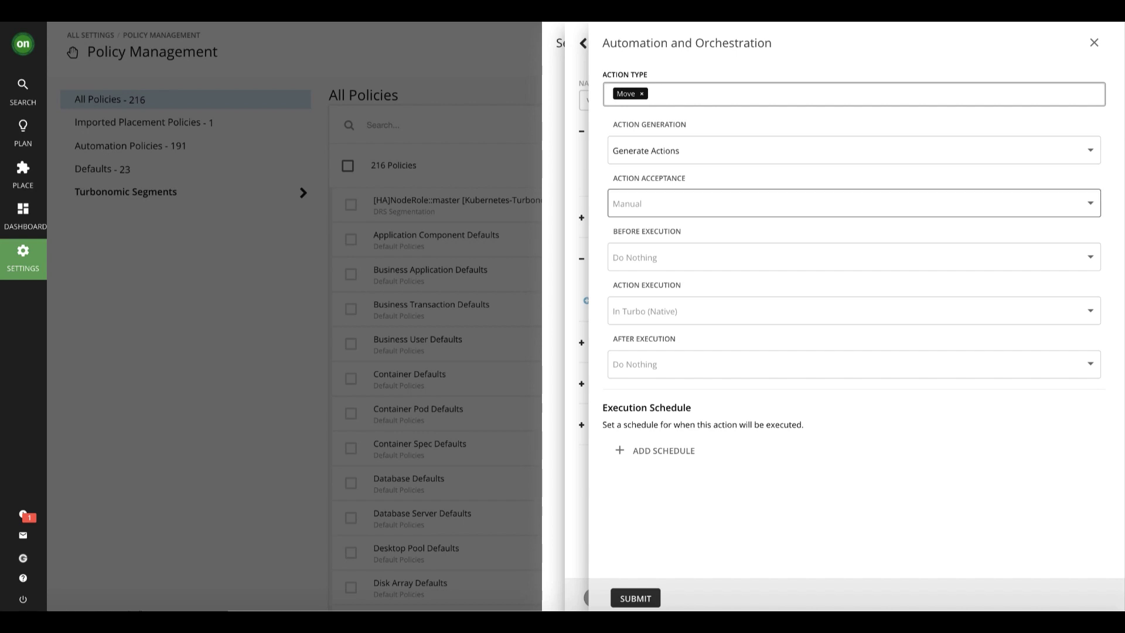
click(854, 203)
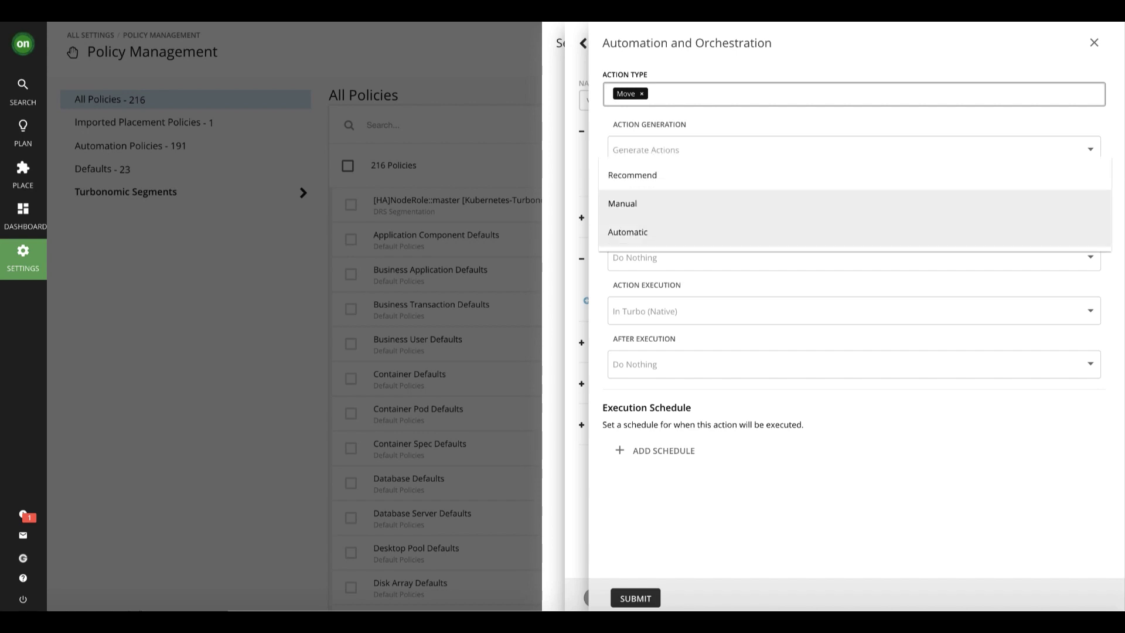
key(Return)
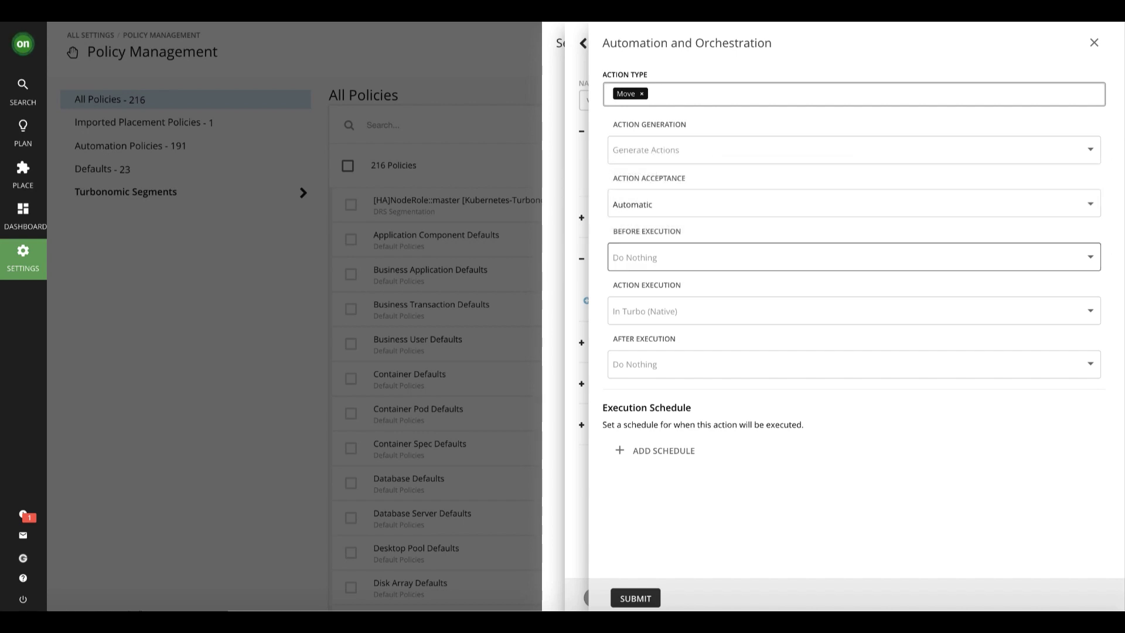
click(635, 597)
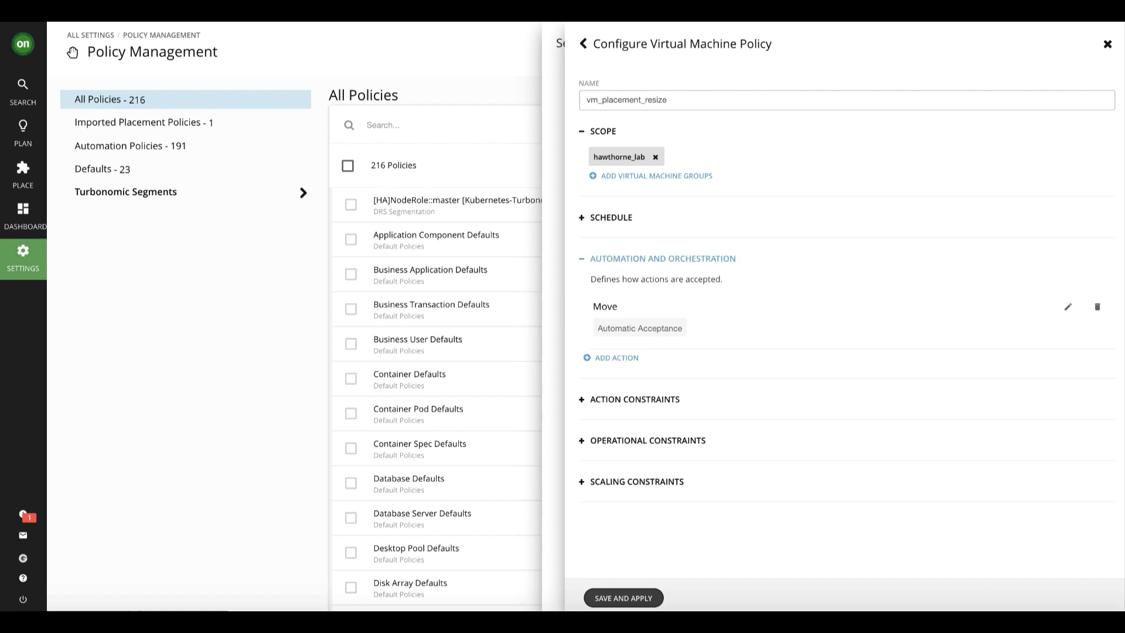
- Start another automation action covering the VCPU Resize Up, VCPU Resize Down, VMem Resize Up and VMem Resize Down types
click(616, 358)
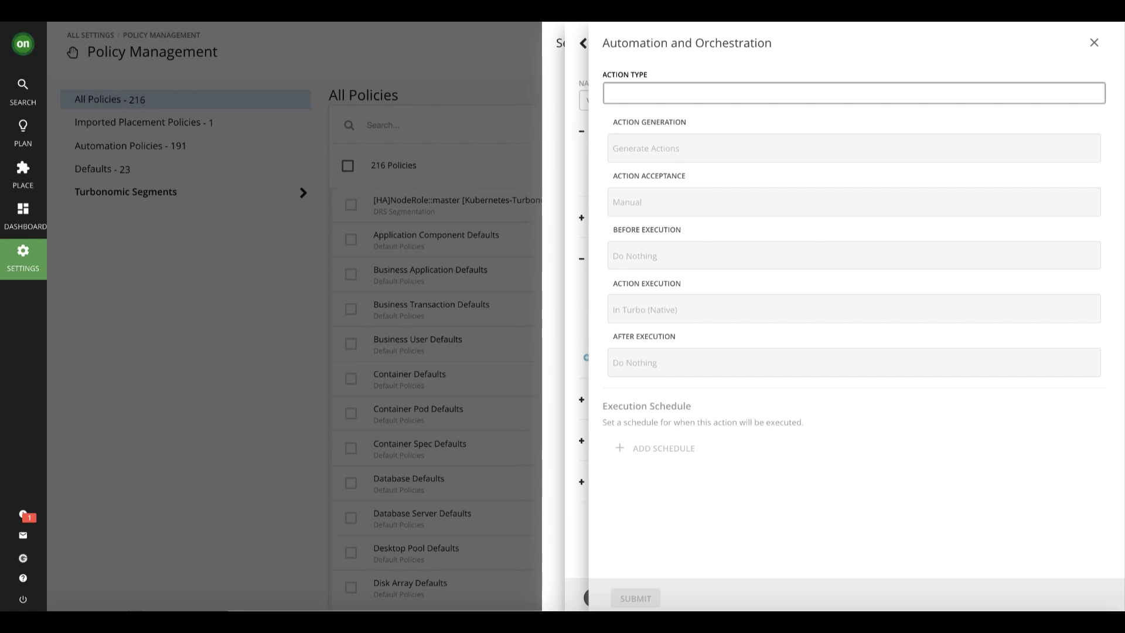
click(703, 93)
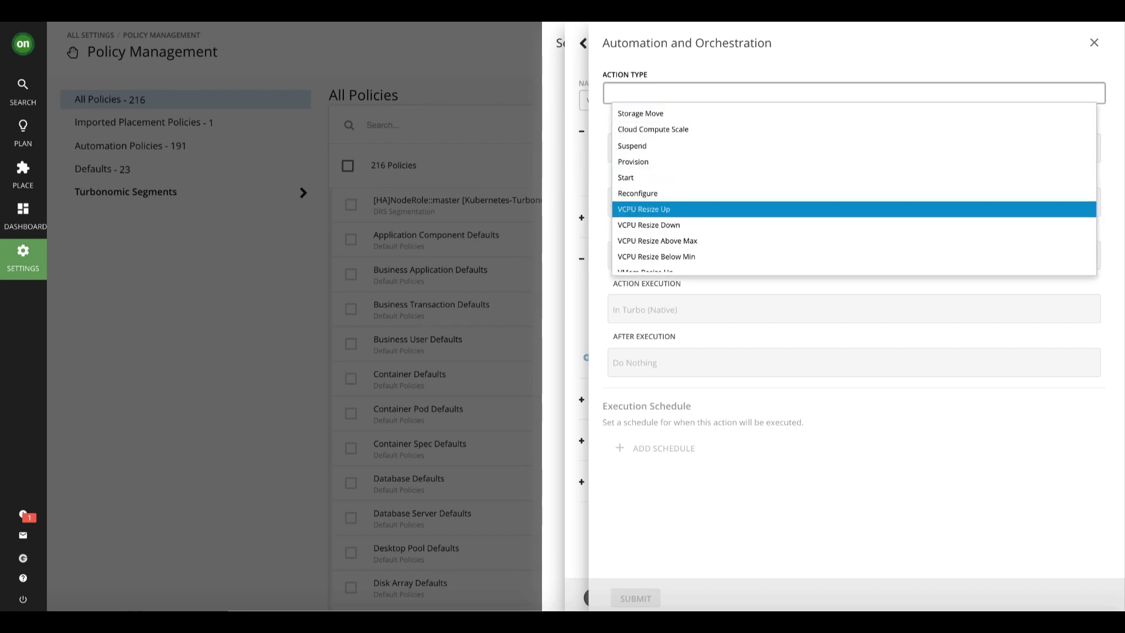
click(643, 210)
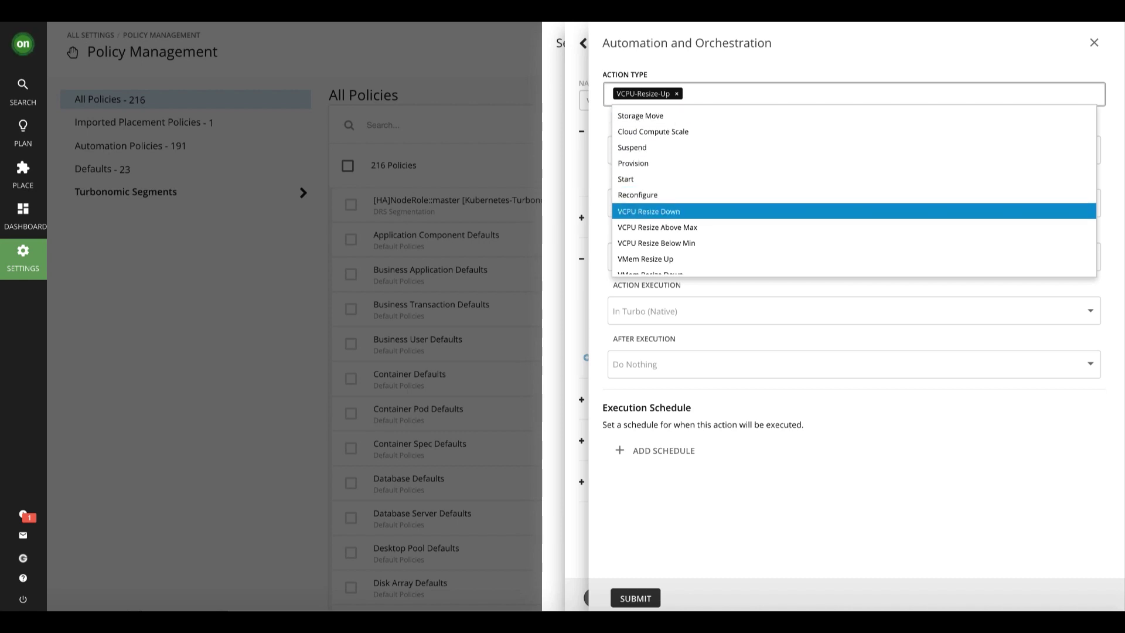
click(649, 211)
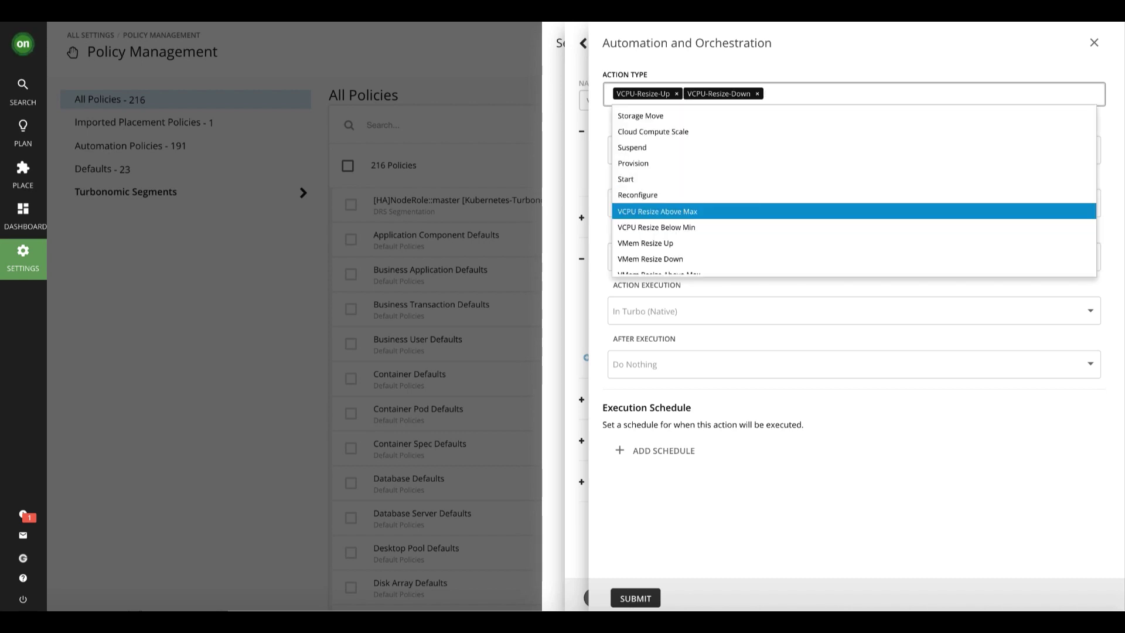
click(645, 243)
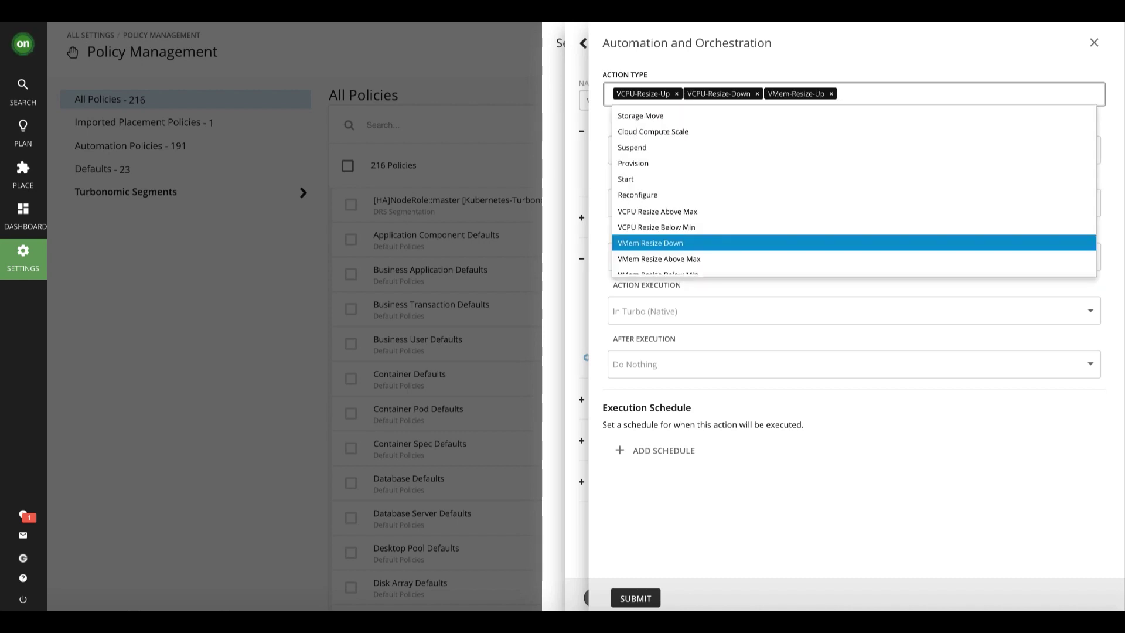
click(645, 243)
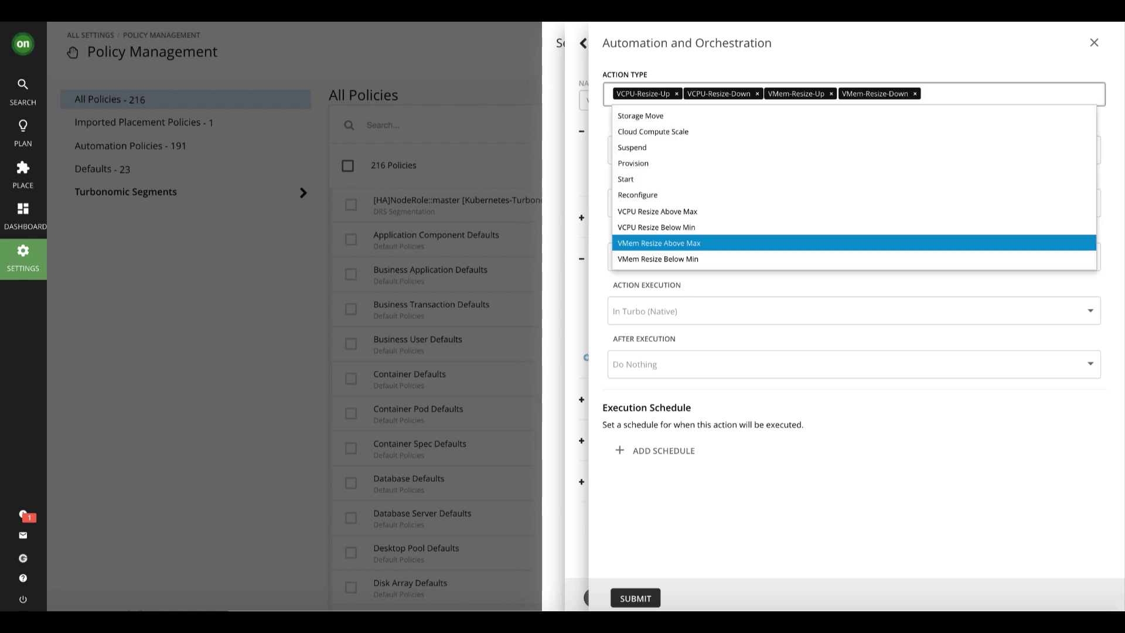
- Set the acceptance of the VCPU and VMem resize actions to Automatic
key(Escape)
click(645, 150)
click(645, 150)
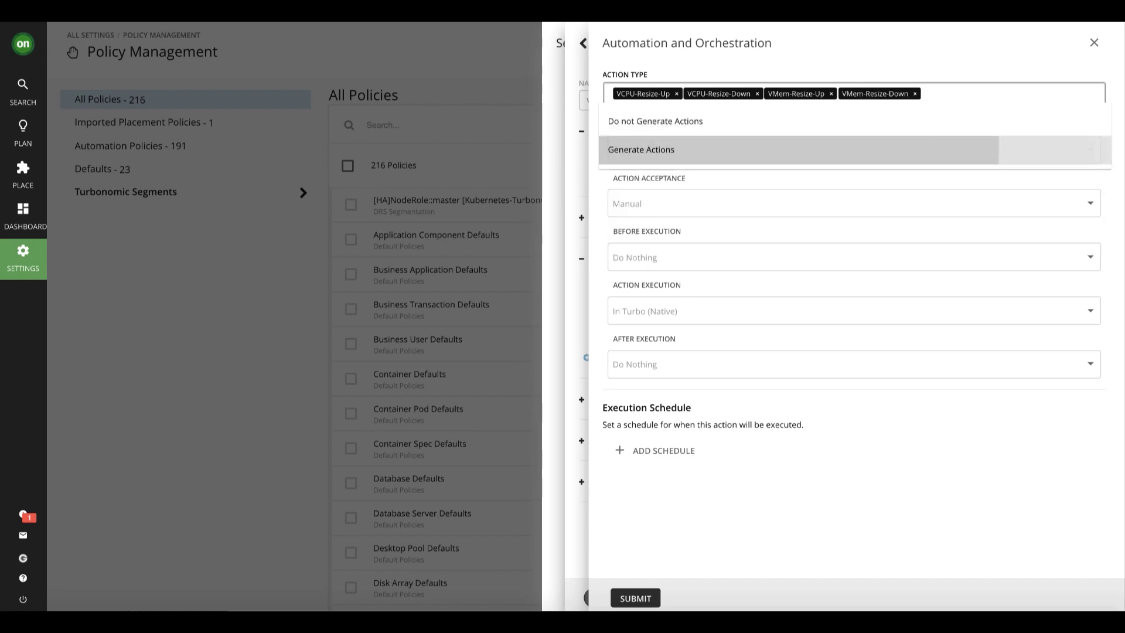
click(645, 203)
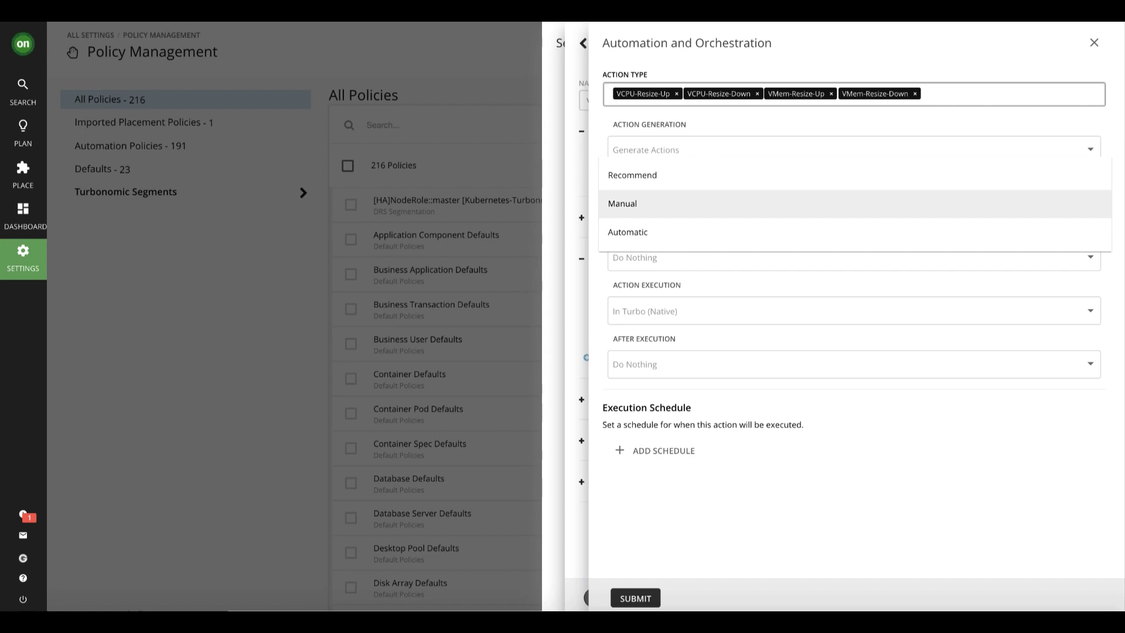
click(645, 231)
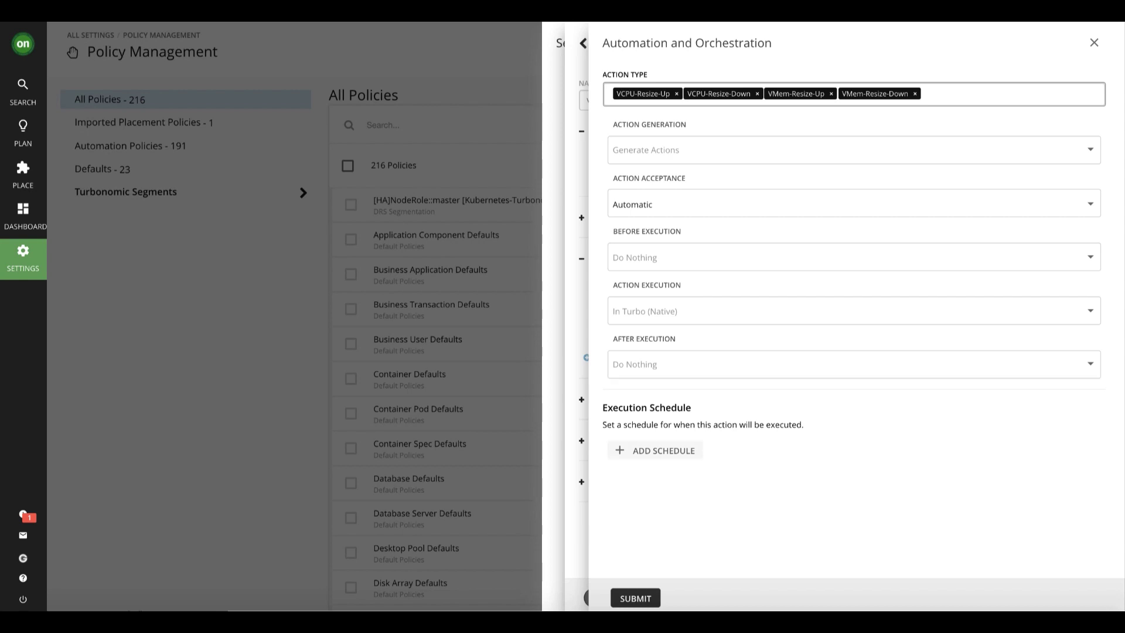
- Attach the everyNight execution schedule to the resize actions and submit them to the policy
click(656, 450)
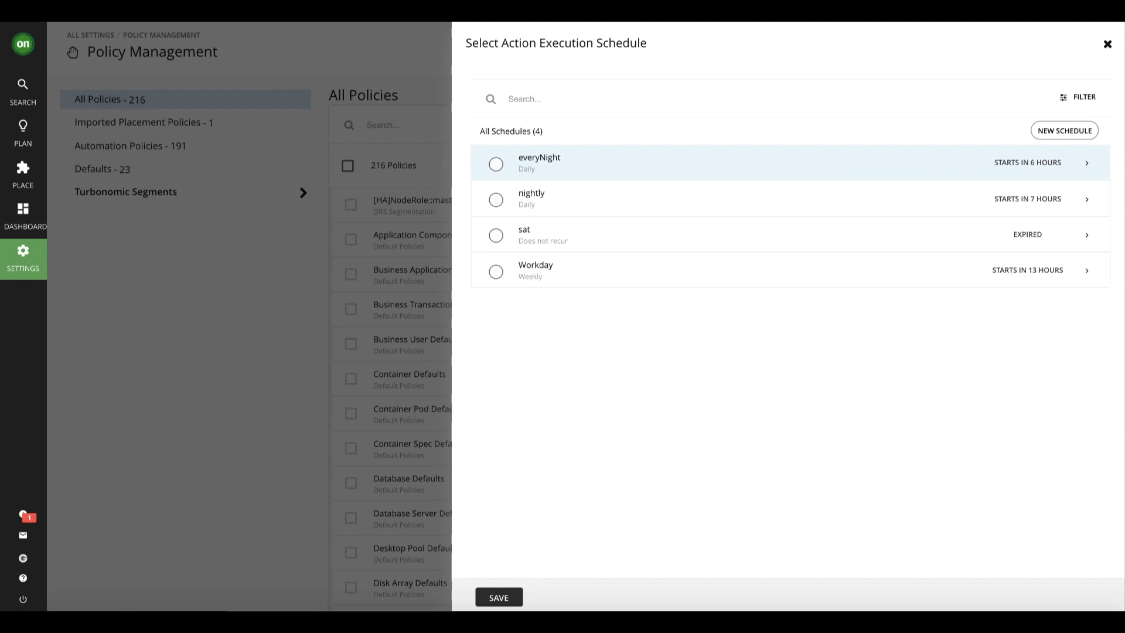
click(496, 164)
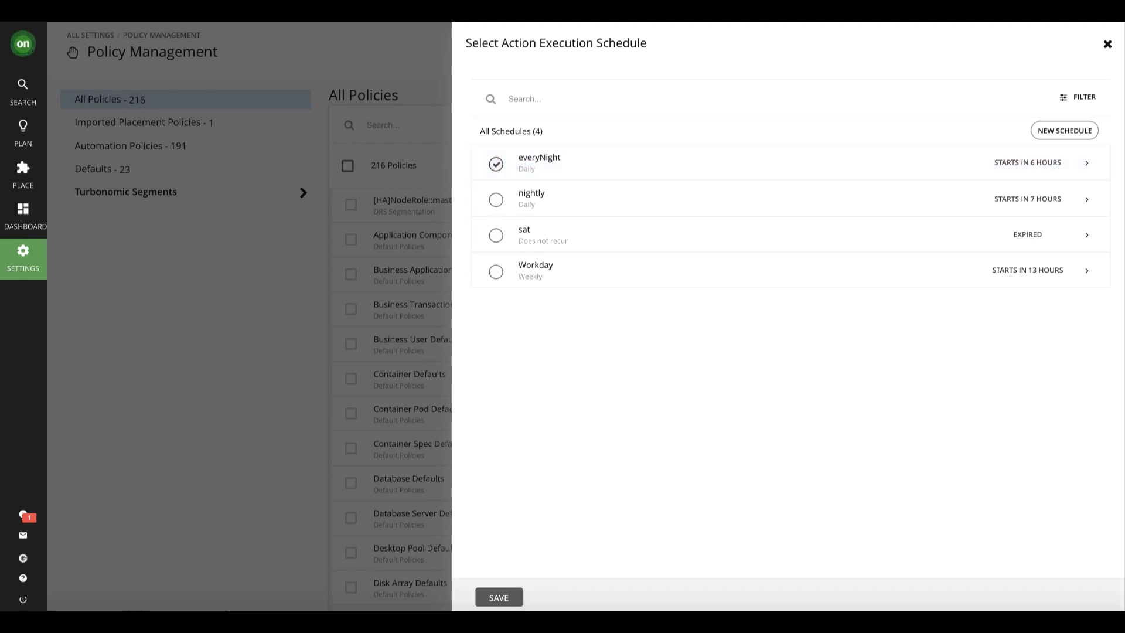
click(499, 596)
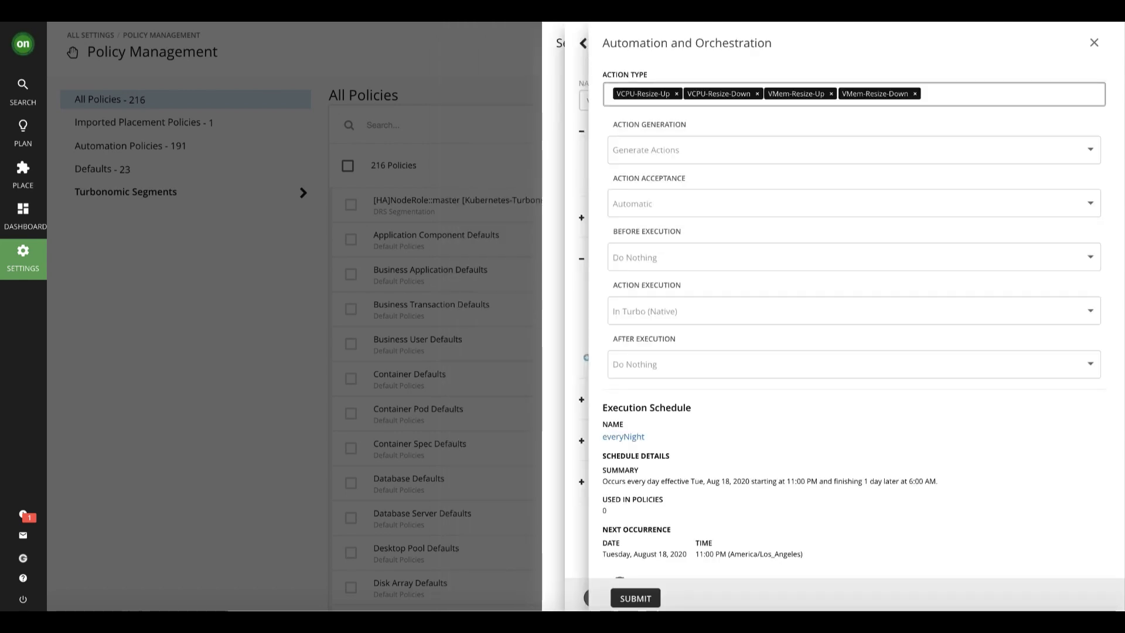
click(635, 597)
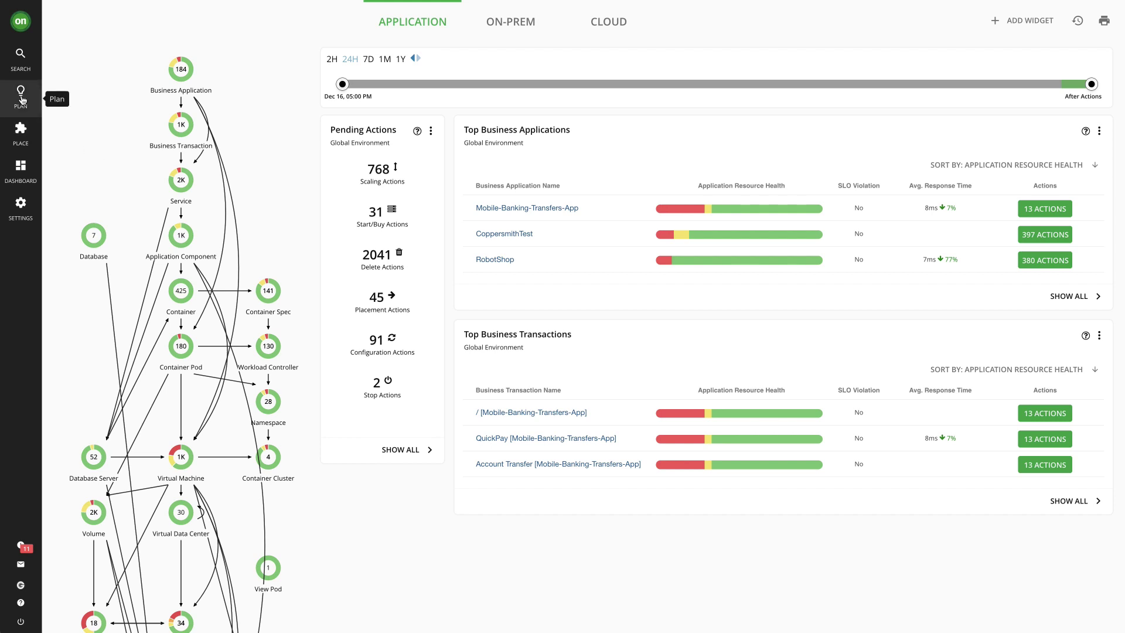
- Create and run a new Optimize On-prem plan scoped to the HawthorneSales/PSDEMO cluster
click(21, 96)
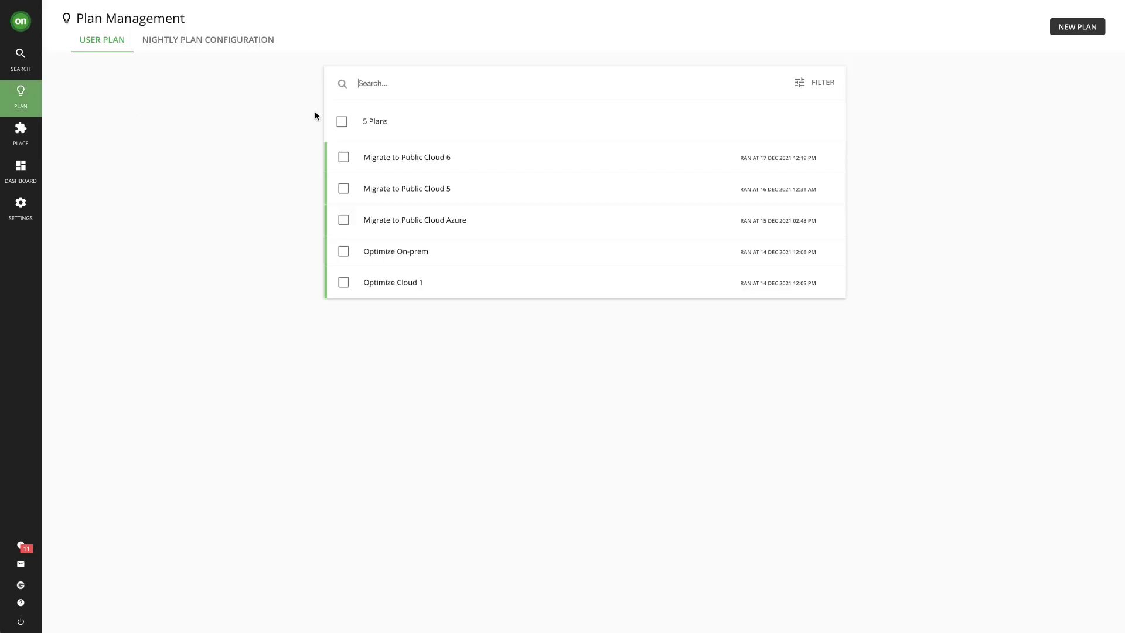
click(1093, 30)
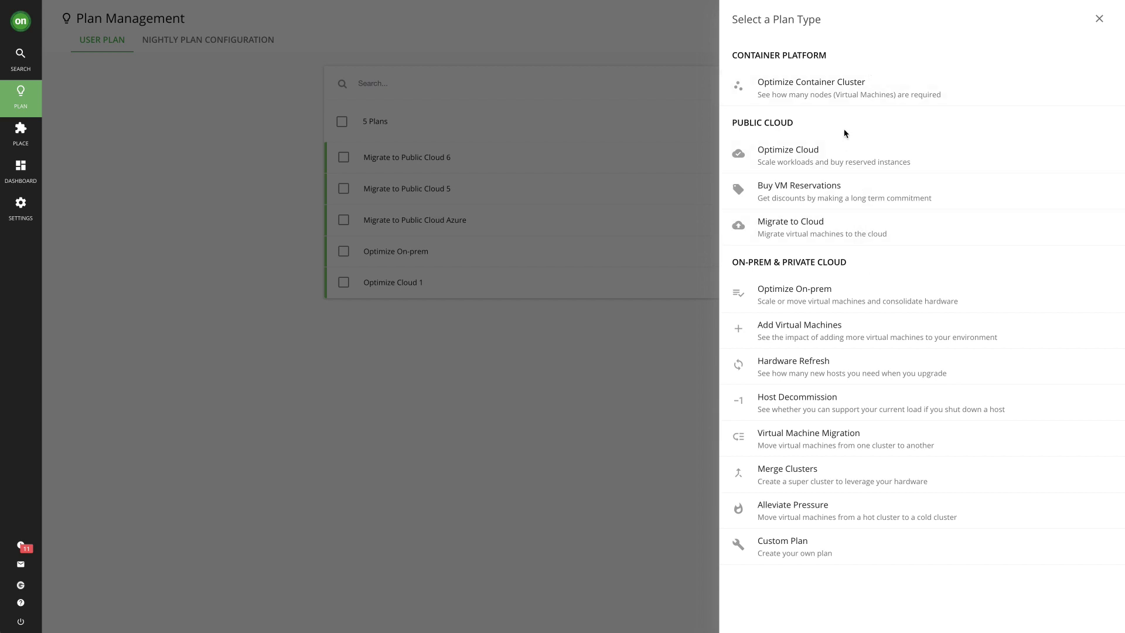
click(890, 298)
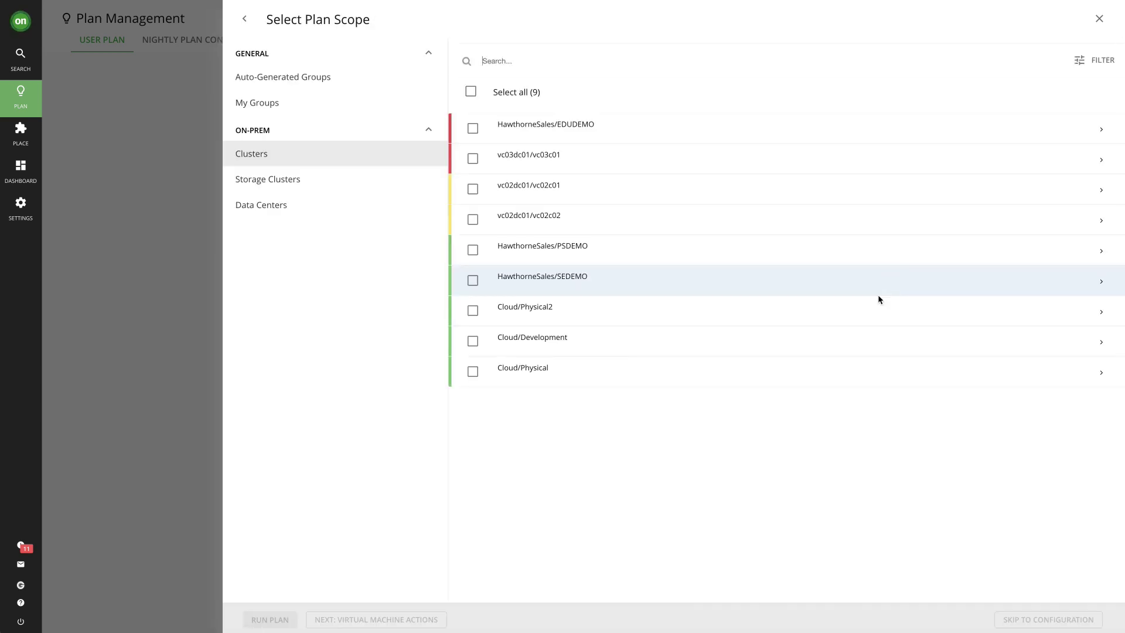
click(473, 250)
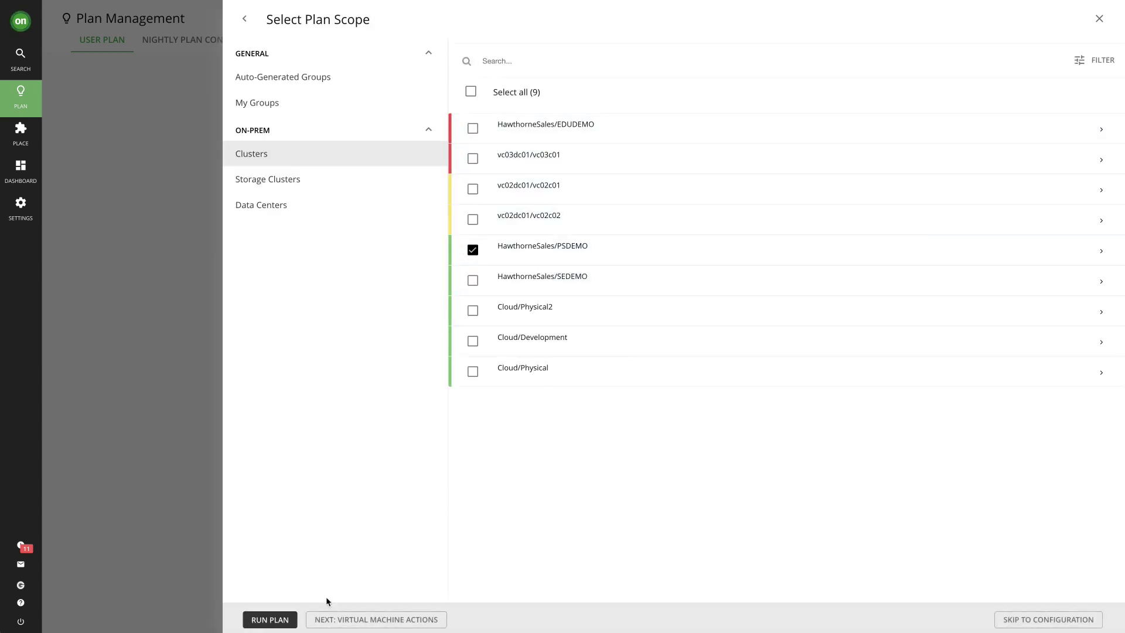
click(274, 622)
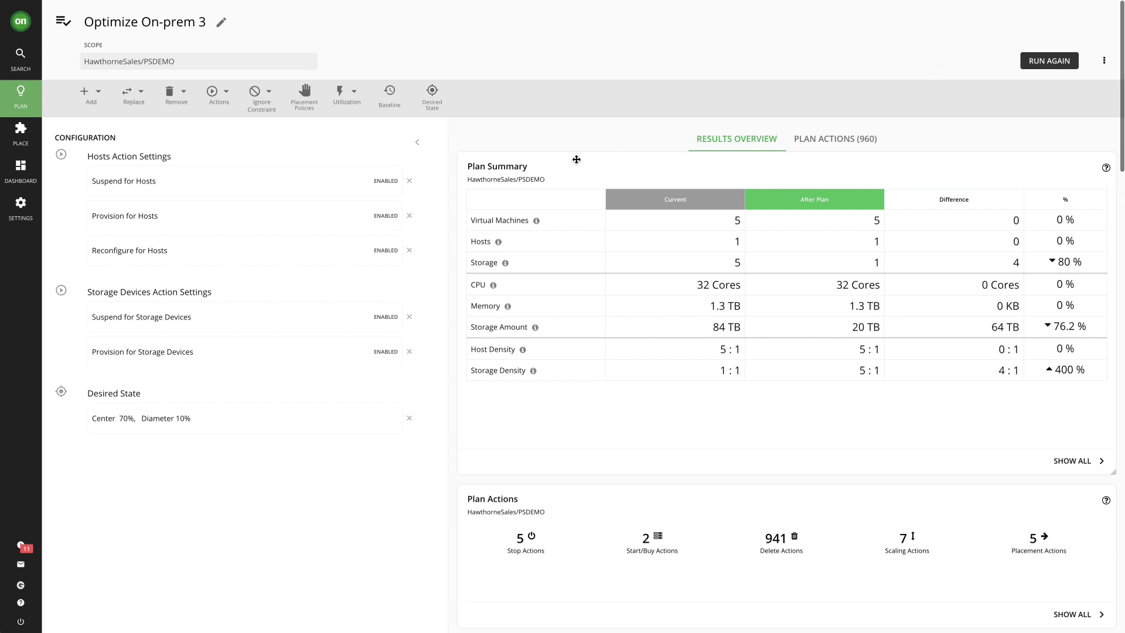
- Review the plan's current and after-plan results for hosts, storage and virtual machines, and show all plan actions
scroll(751, 259, down, 3)
scroll(751, 259, down, 5)
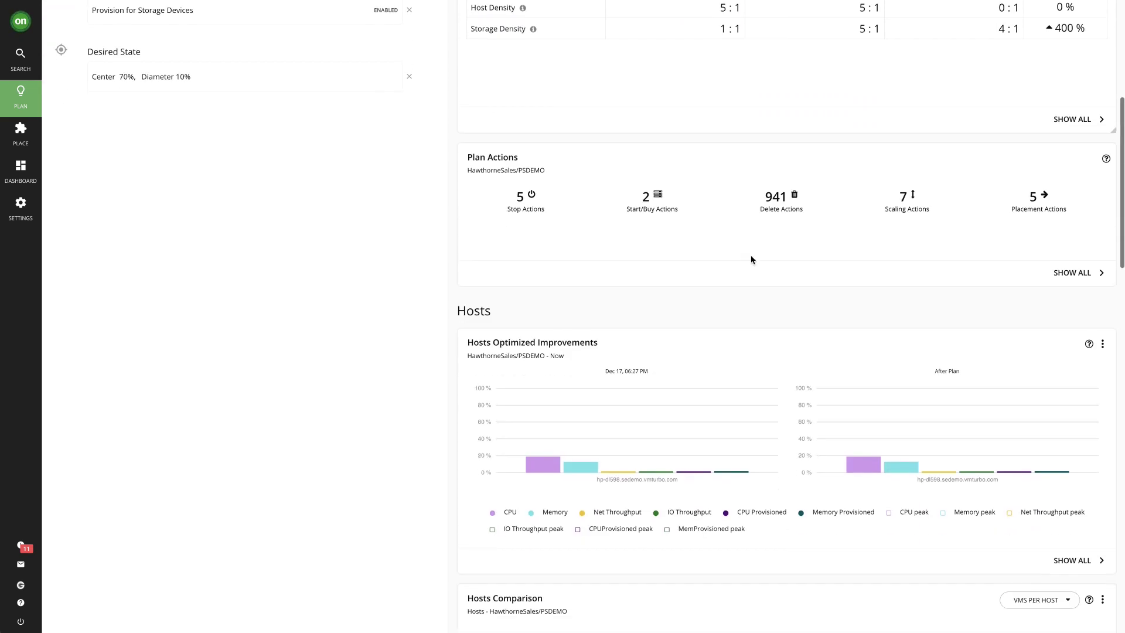
scroll(751, 259, down, 5)
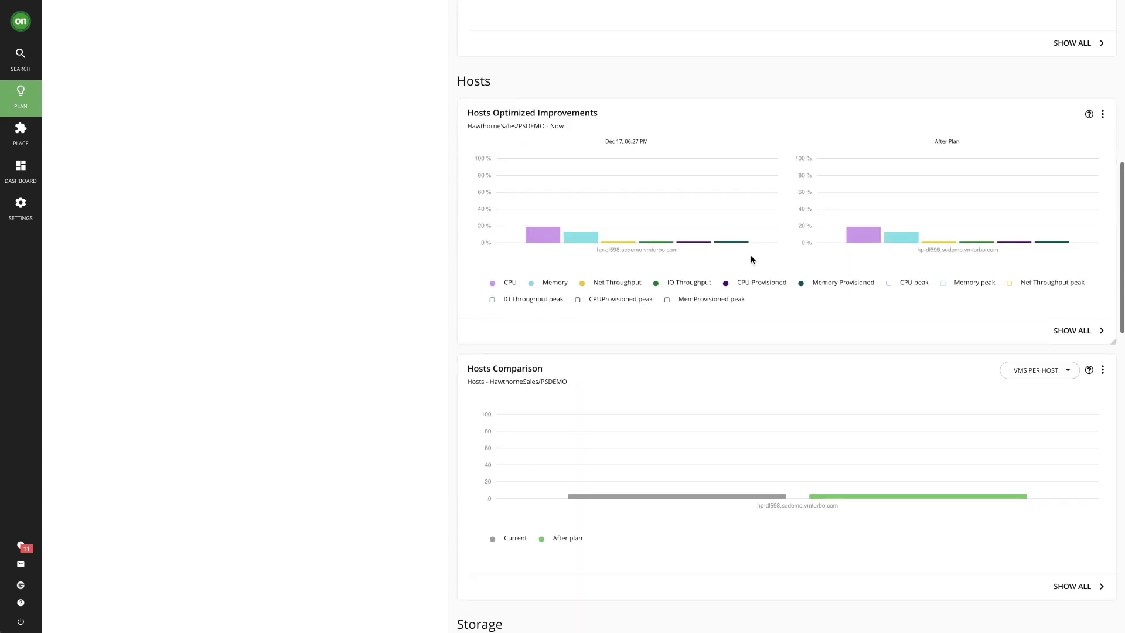
scroll(751, 259, down, 4)
scroll(751, 260, down, 6)
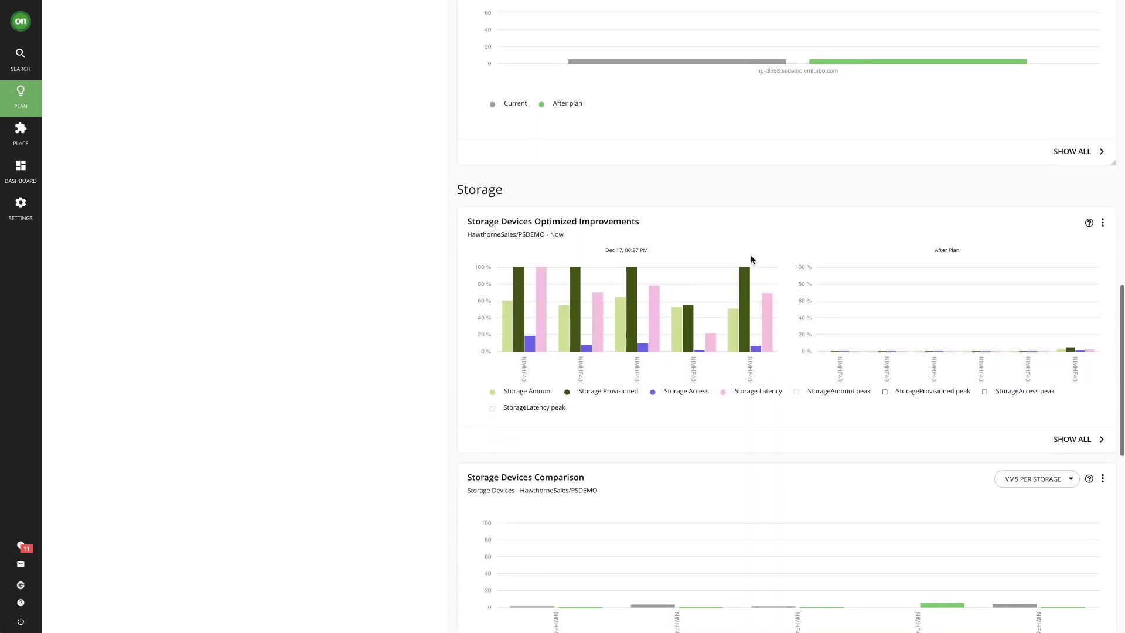
scroll(751, 260, down, 6)
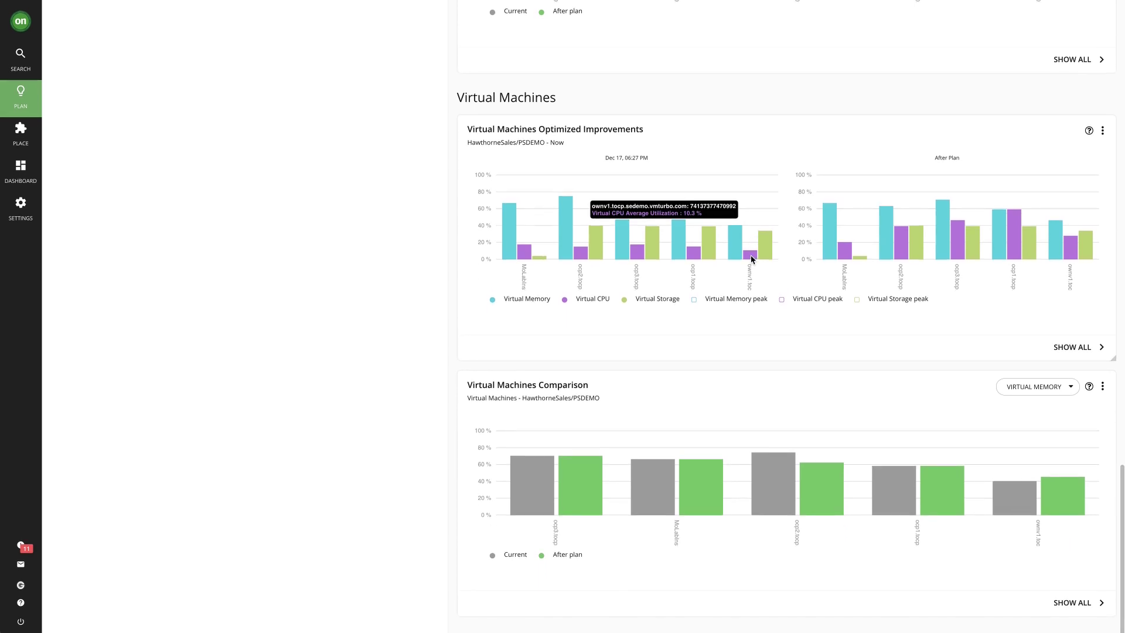
scroll(750, 260, up, 8)
scroll(751, 259, up, 8)
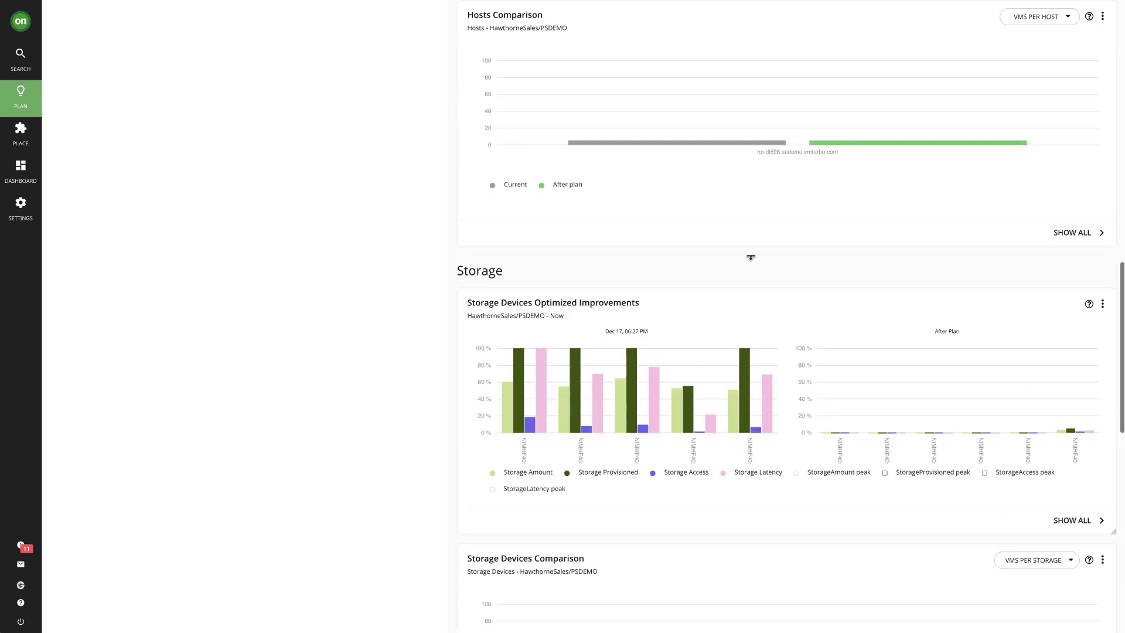
scroll(751, 259, up, 9)
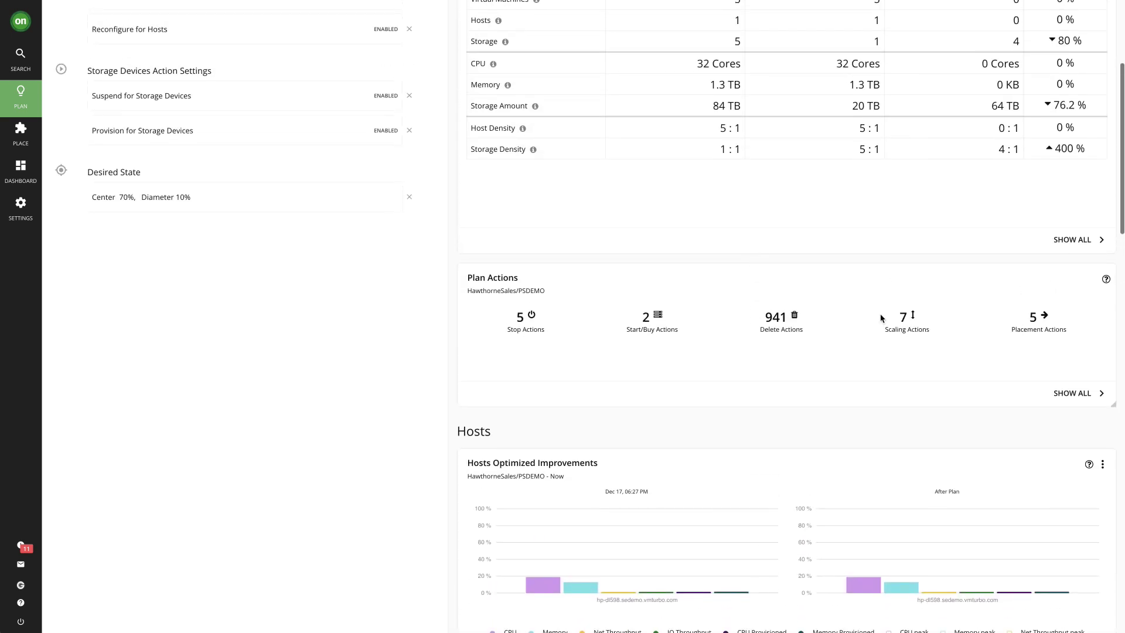
click(1092, 400)
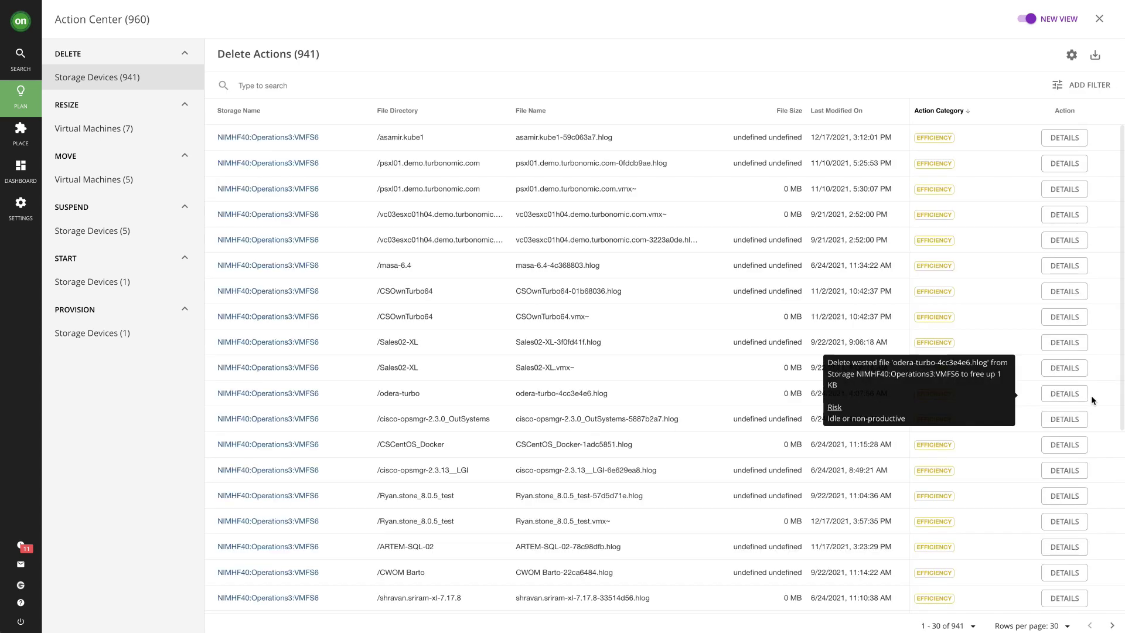